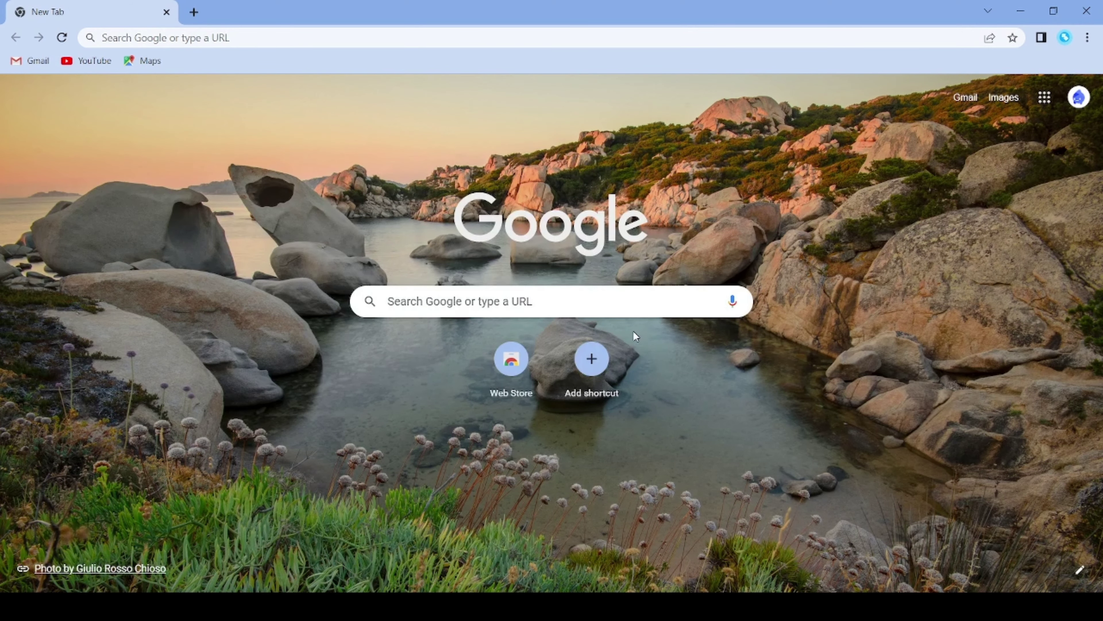
Step: Search Google for 'Krita Download'
click(318, 37)
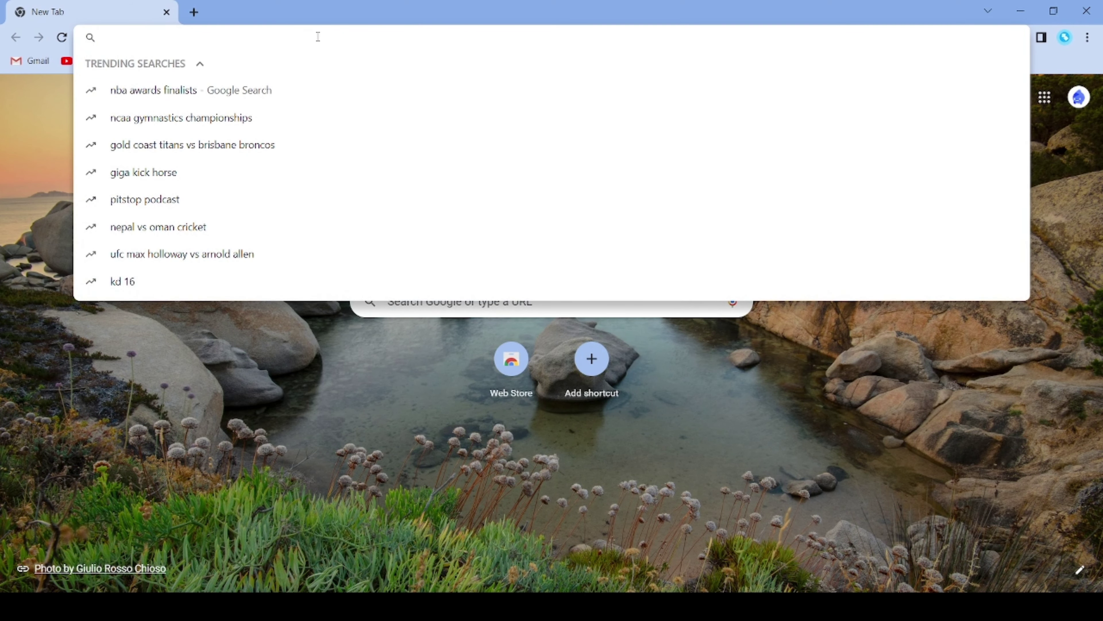
text(Krita )
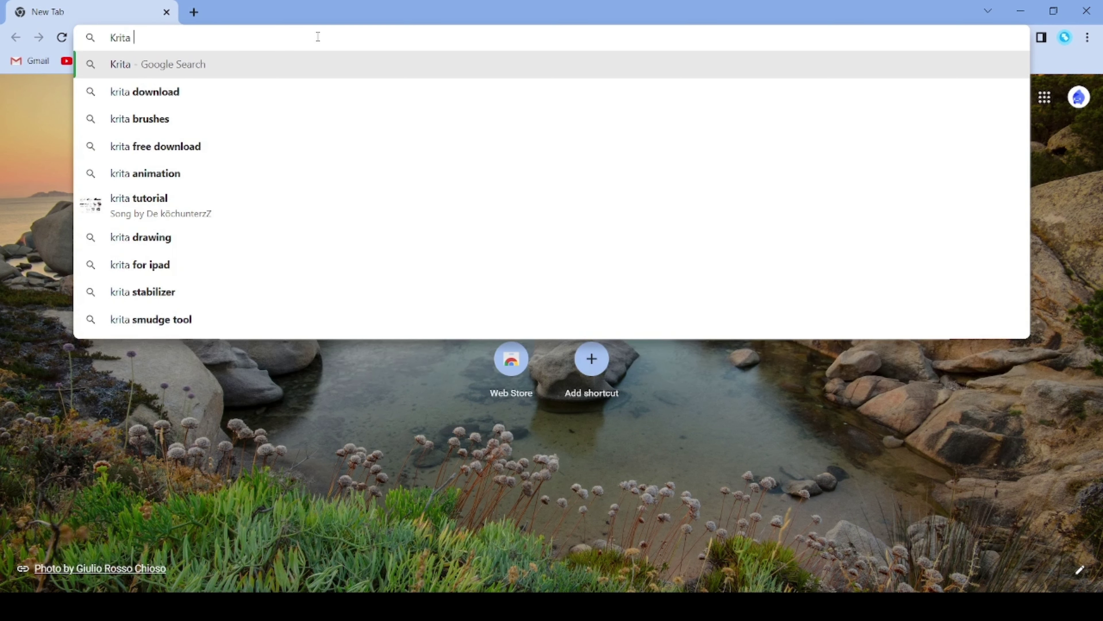
text(Download)
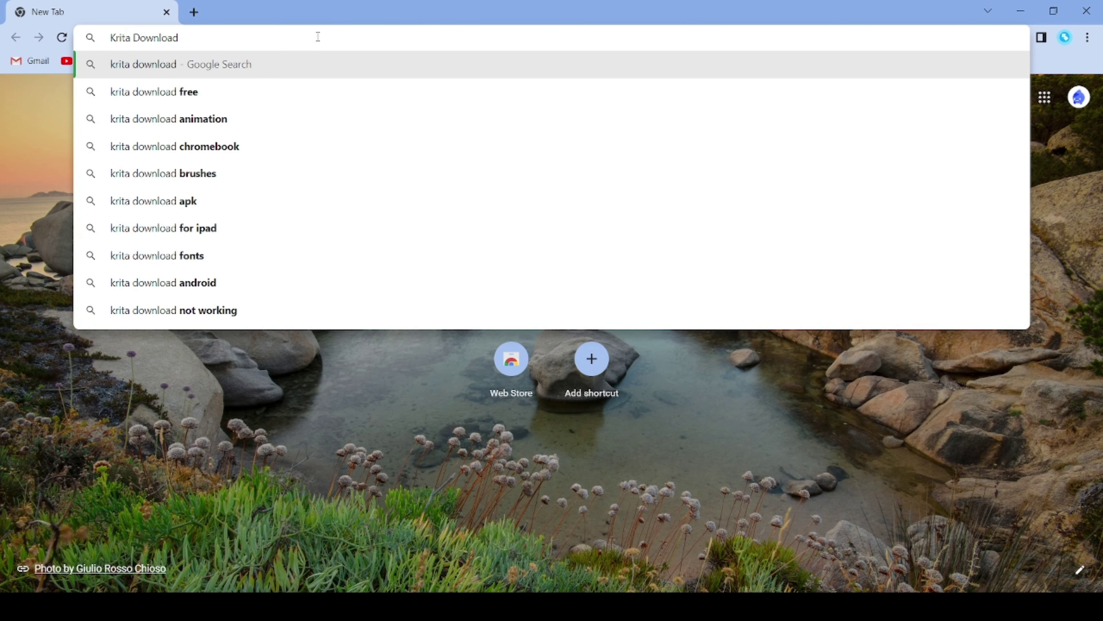
key(Return)
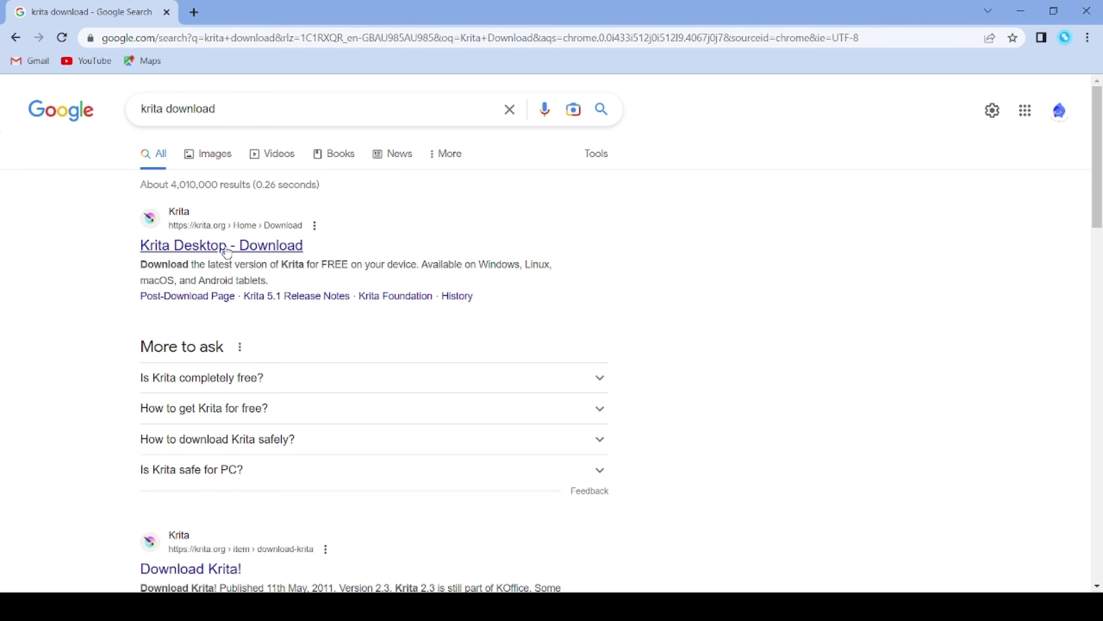
Step: Open the Krita Desktop download page and download the Windows Installer 64-bit
click(235, 252)
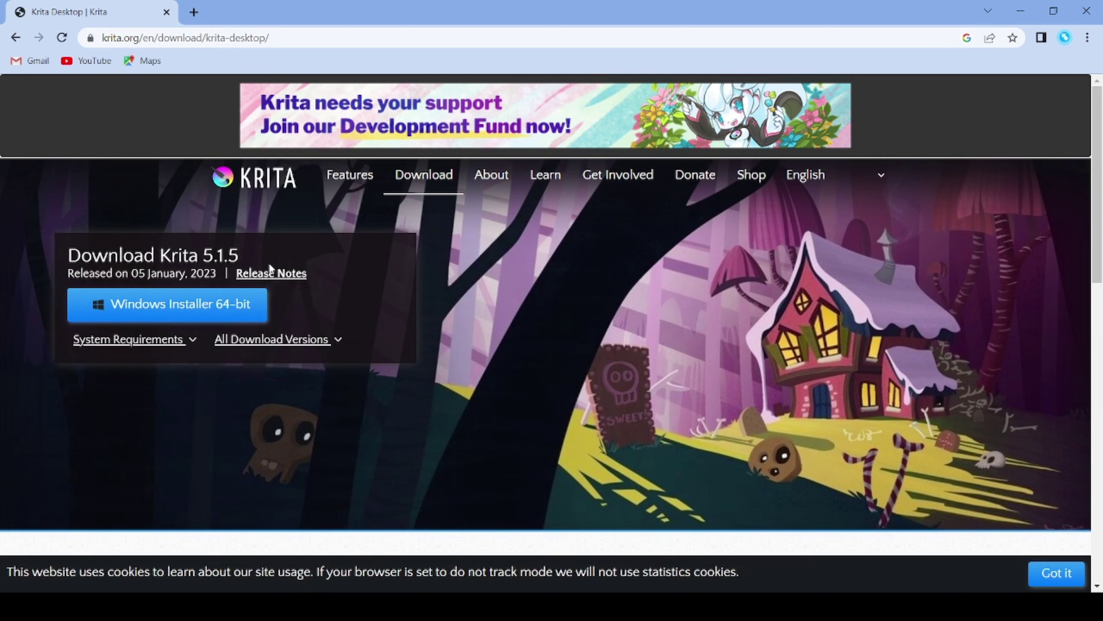
click(318, 347)
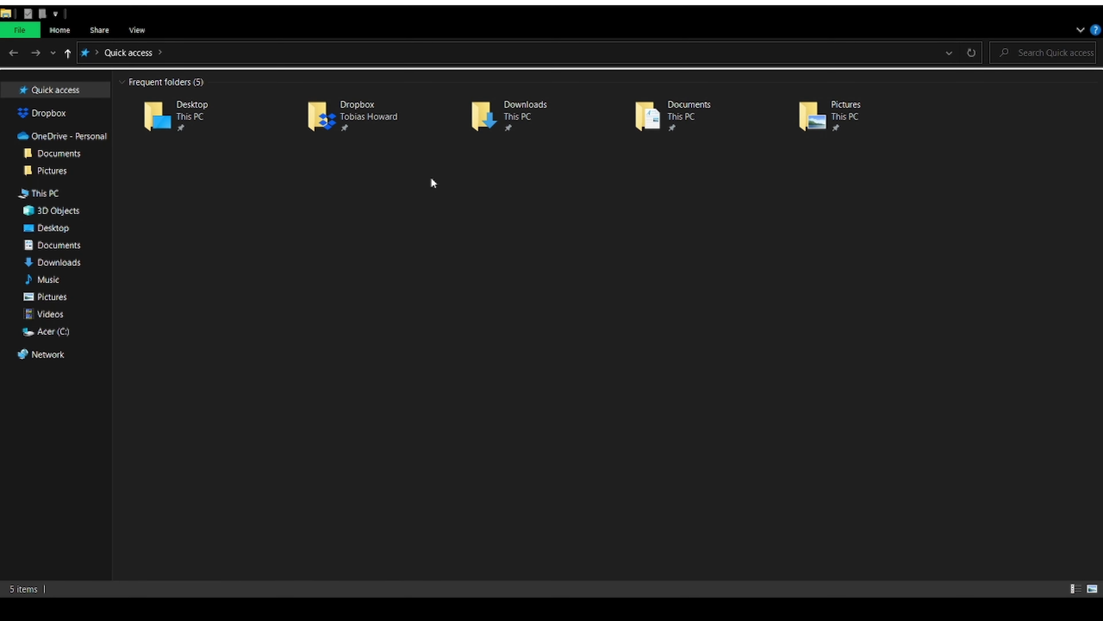
Step: Run krita-x64-5.1.5-setup from the Downloads folder
double_click(523, 114)
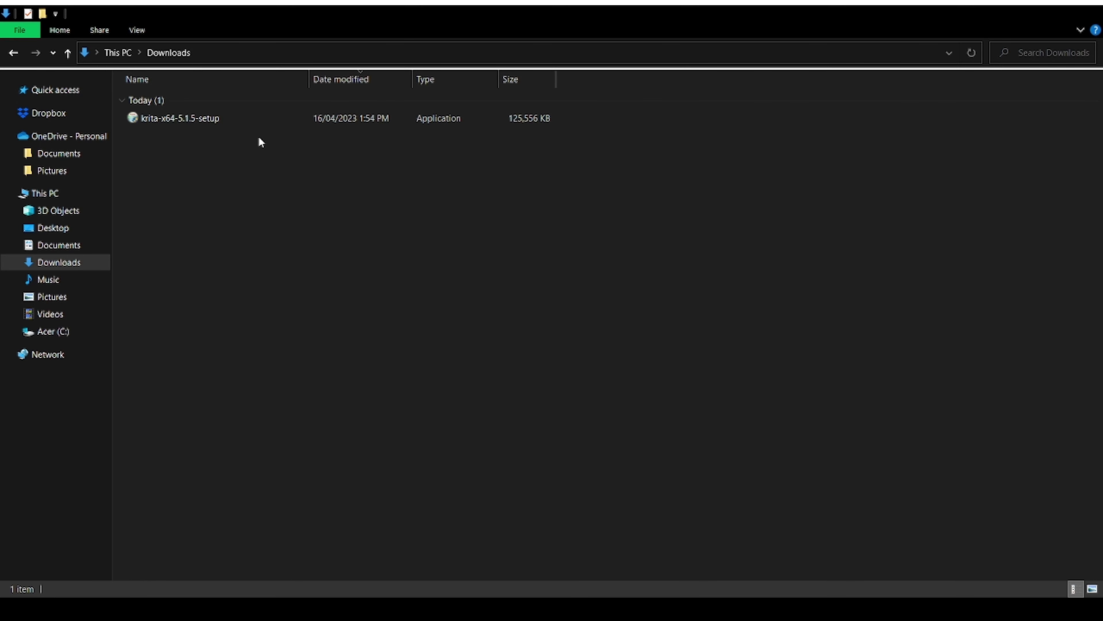
click(257, 116)
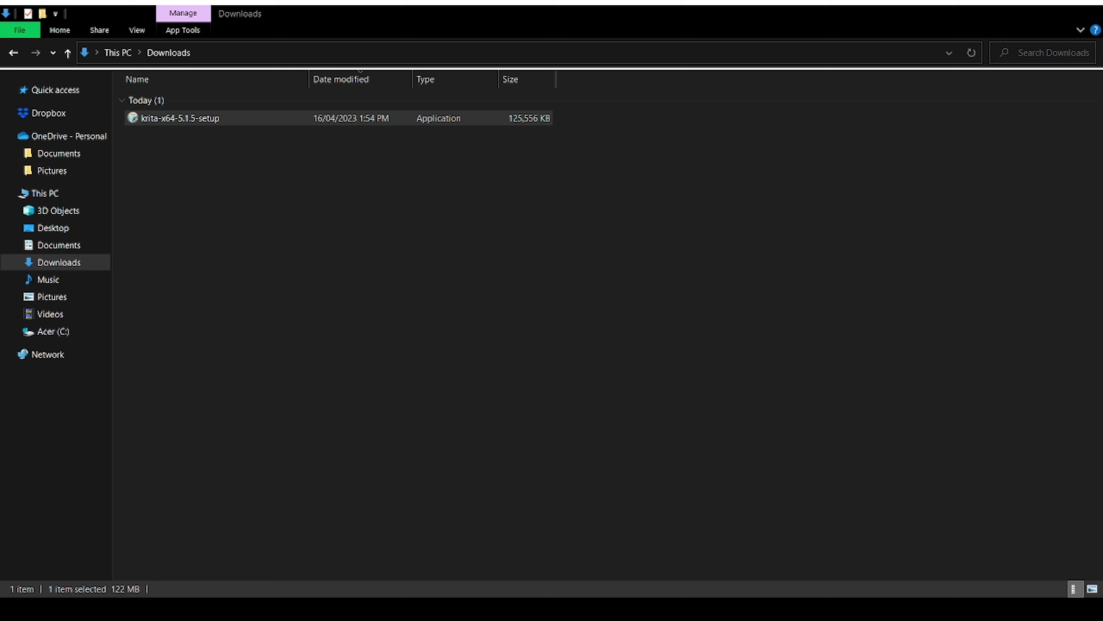
key(Return)
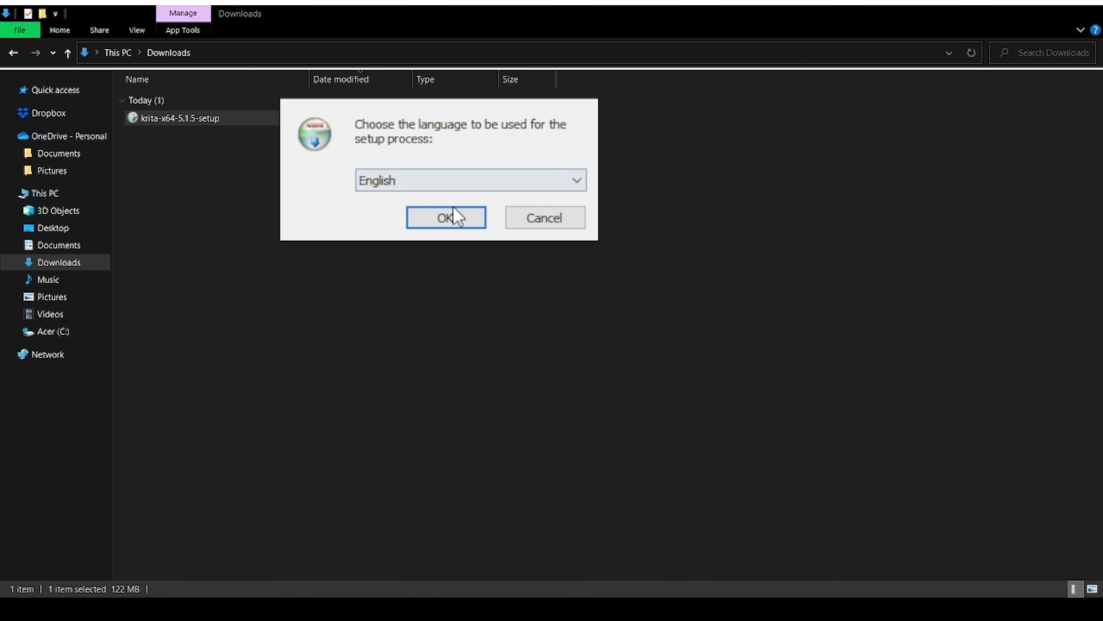
Step: Install Krita 5.1.5 in English, accepting the licences and keeping the default folder, components and start menu
click(455, 219)
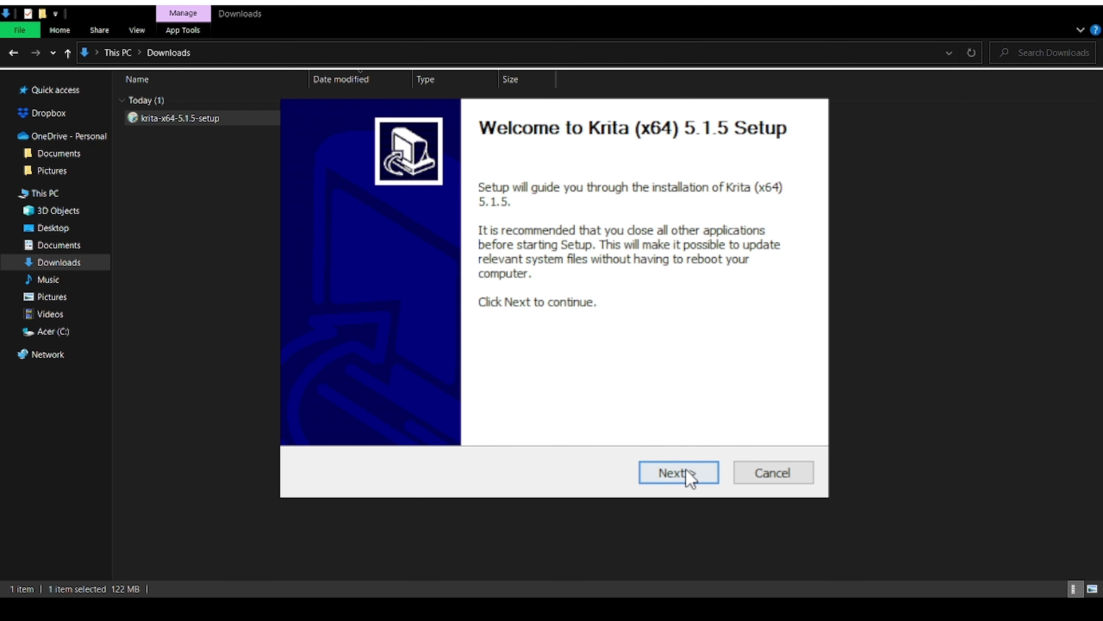
click(687, 471)
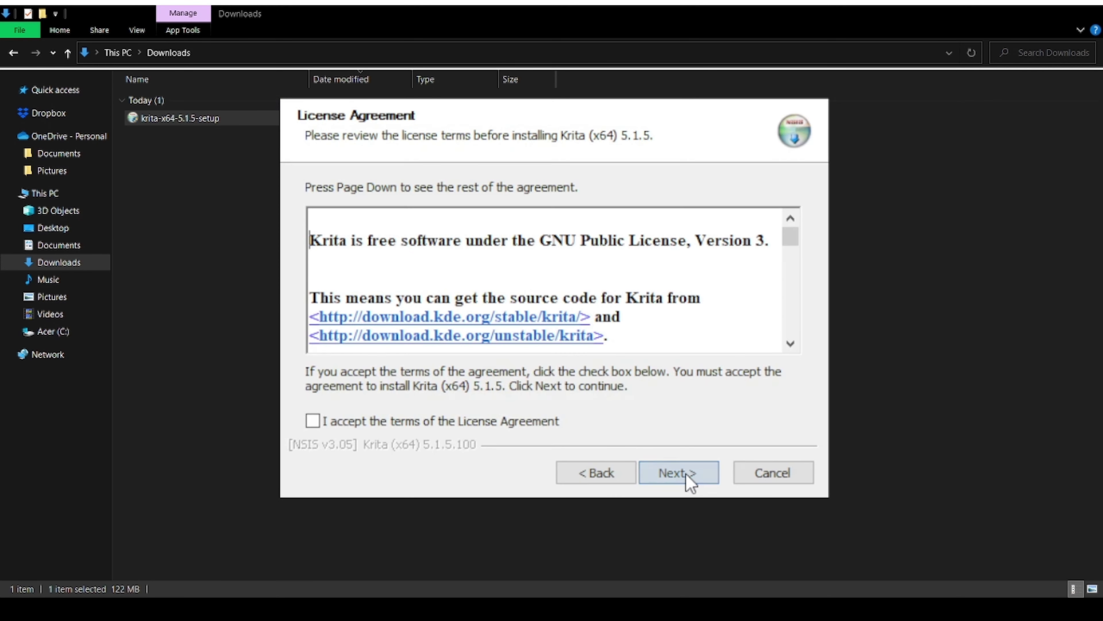
click(311, 420)
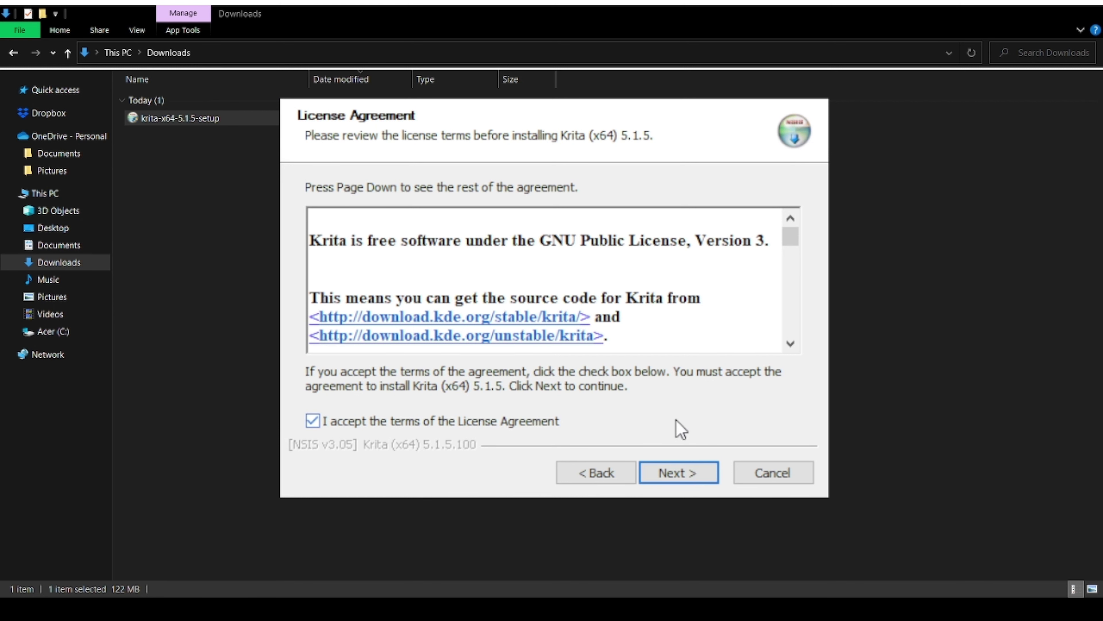
click(687, 477)
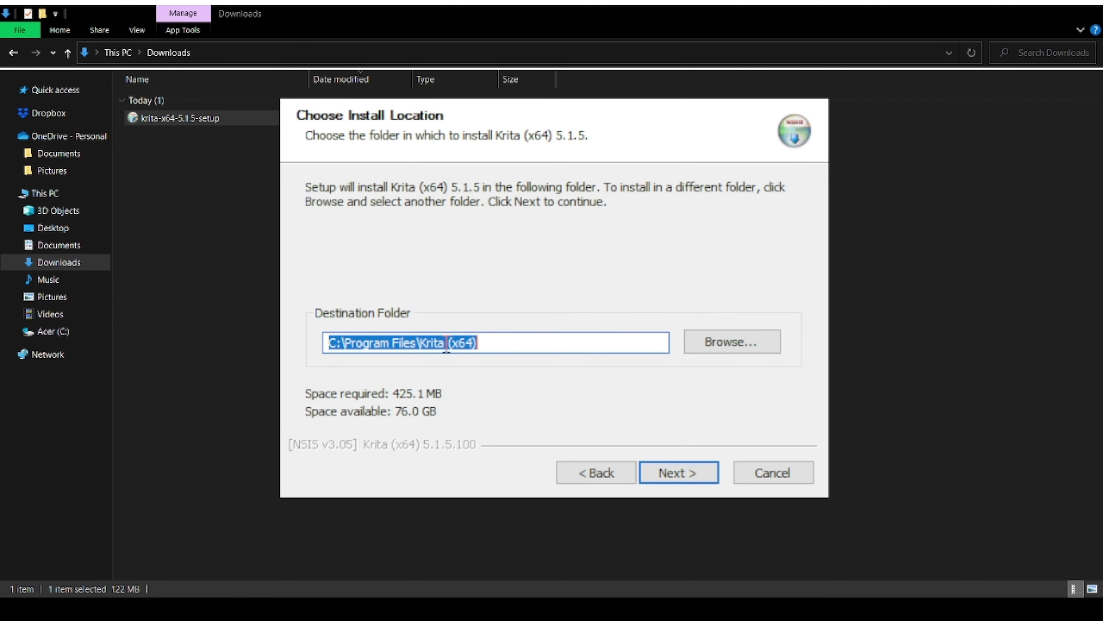
click(678, 478)
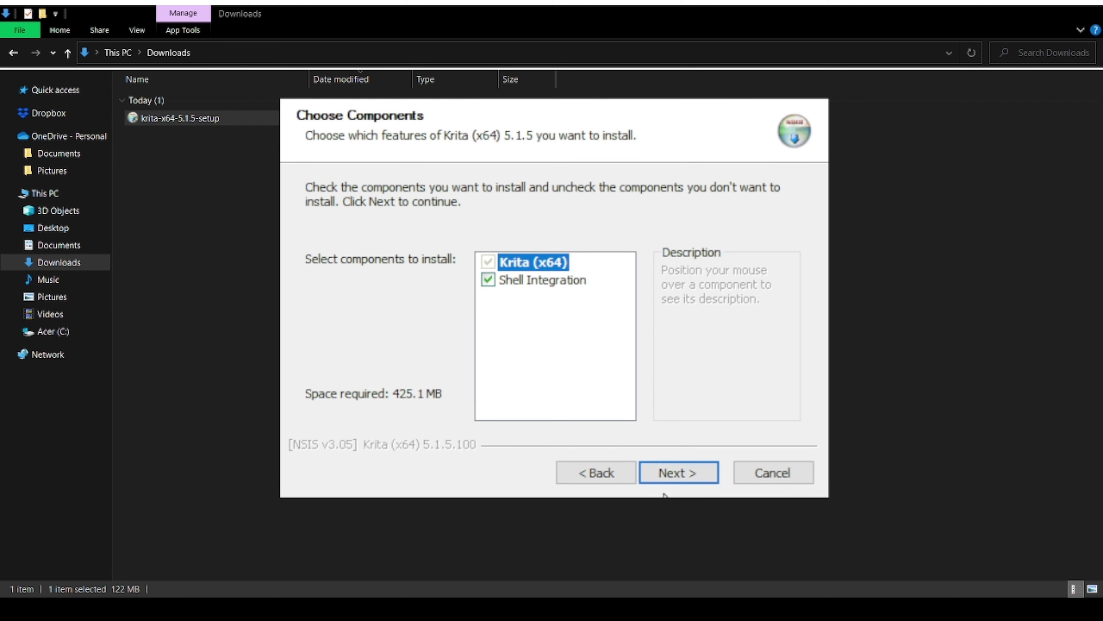
click(679, 479)
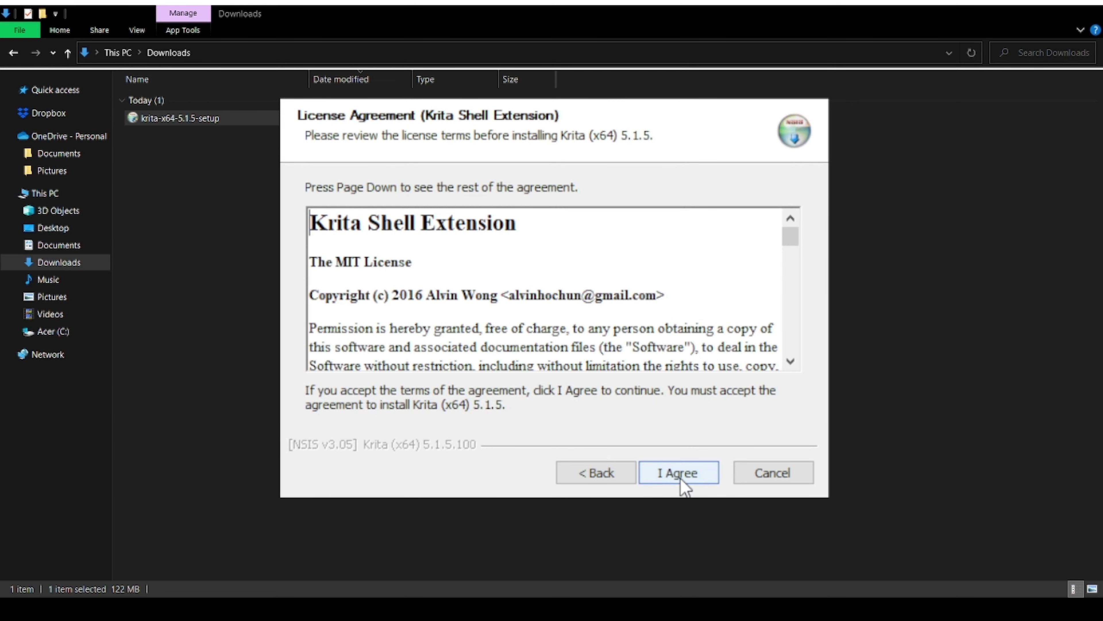
click(677, 476)
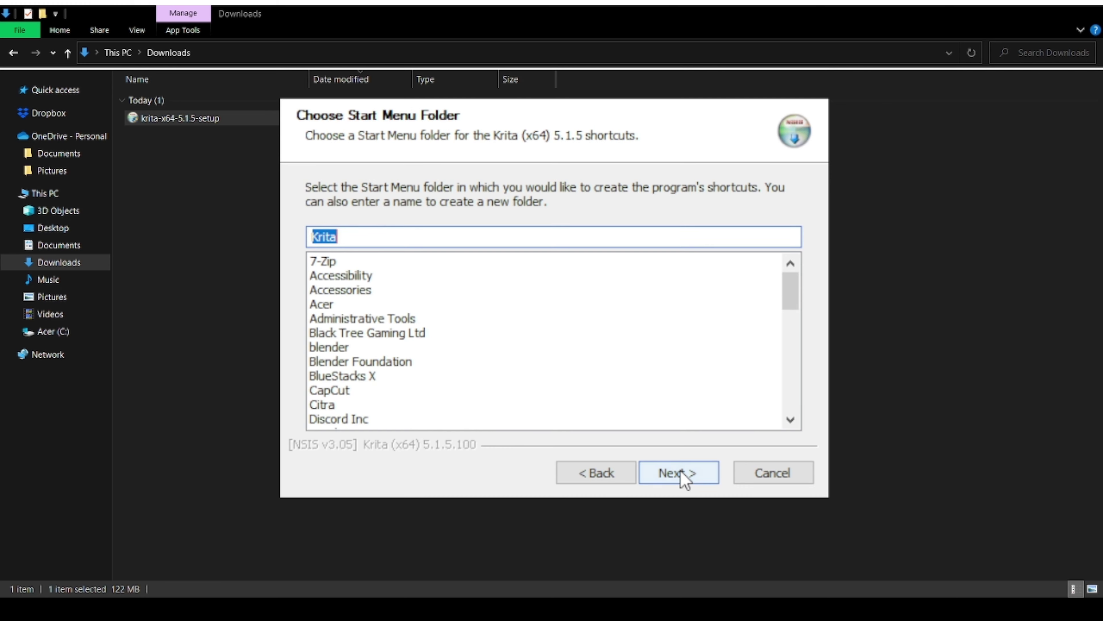
click(682, 480)
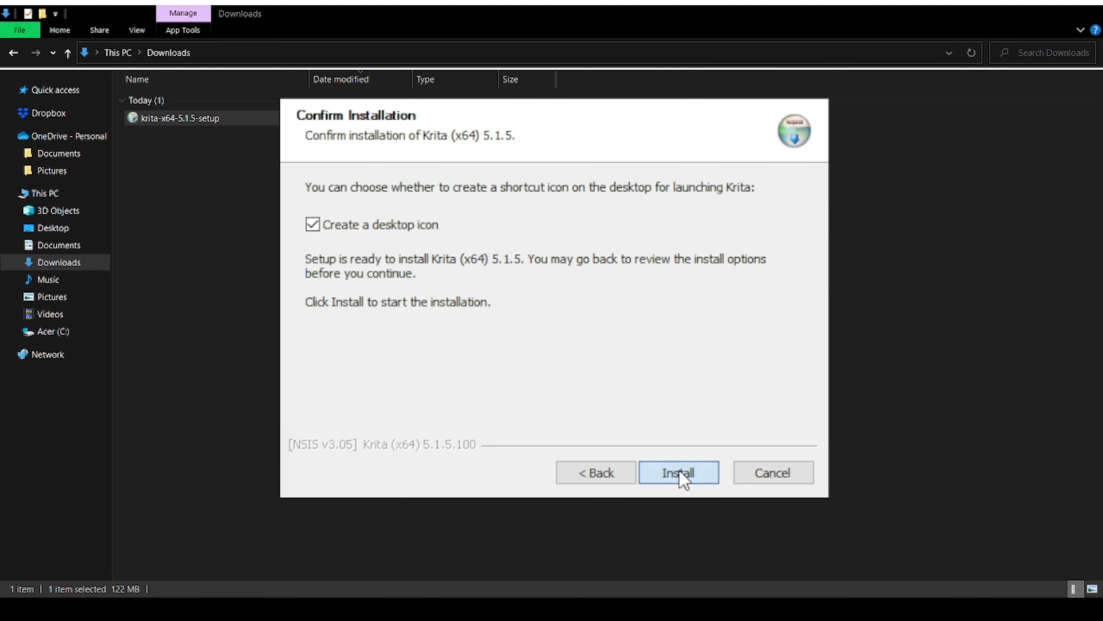
click(680, 475)
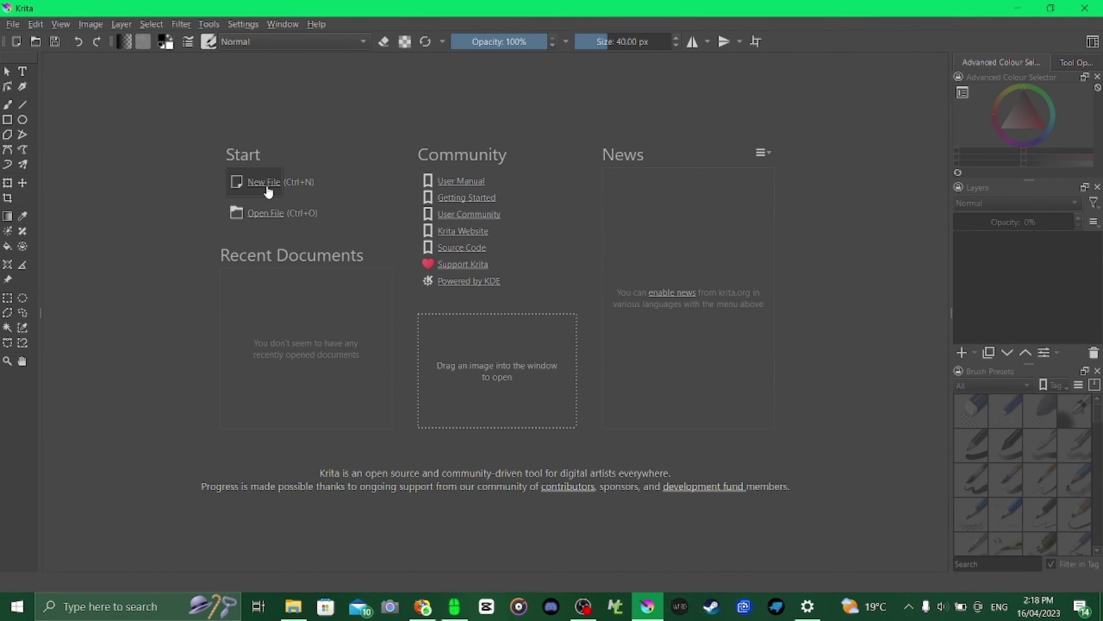
Step: Start a new document with width 3840 and height 2160 pixels
click(266, 184)
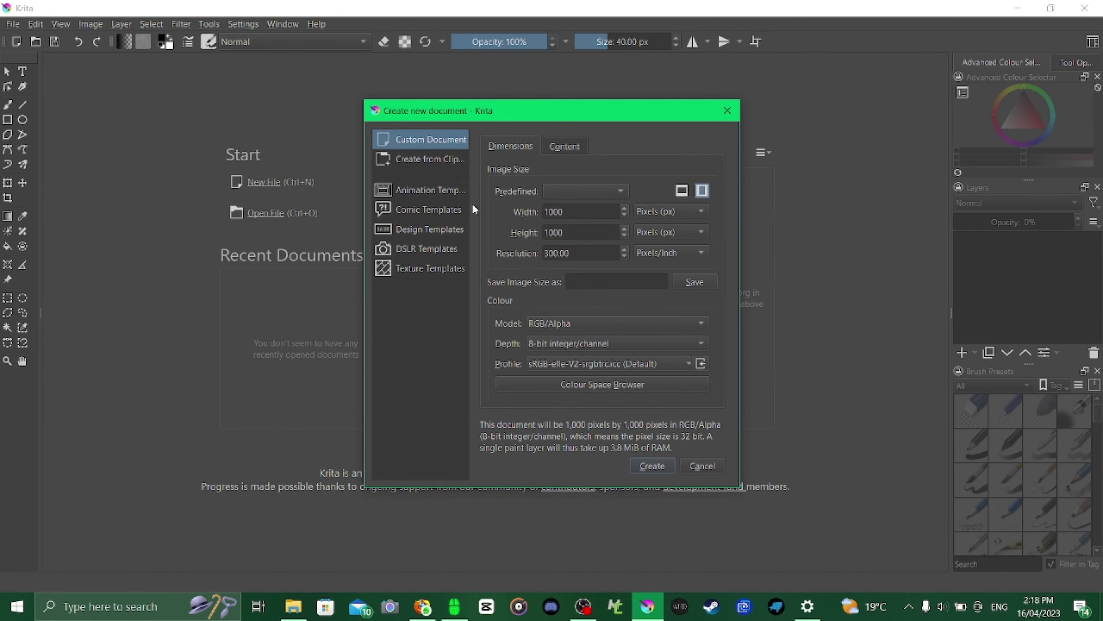
double_click(556, 212)
text(3840)
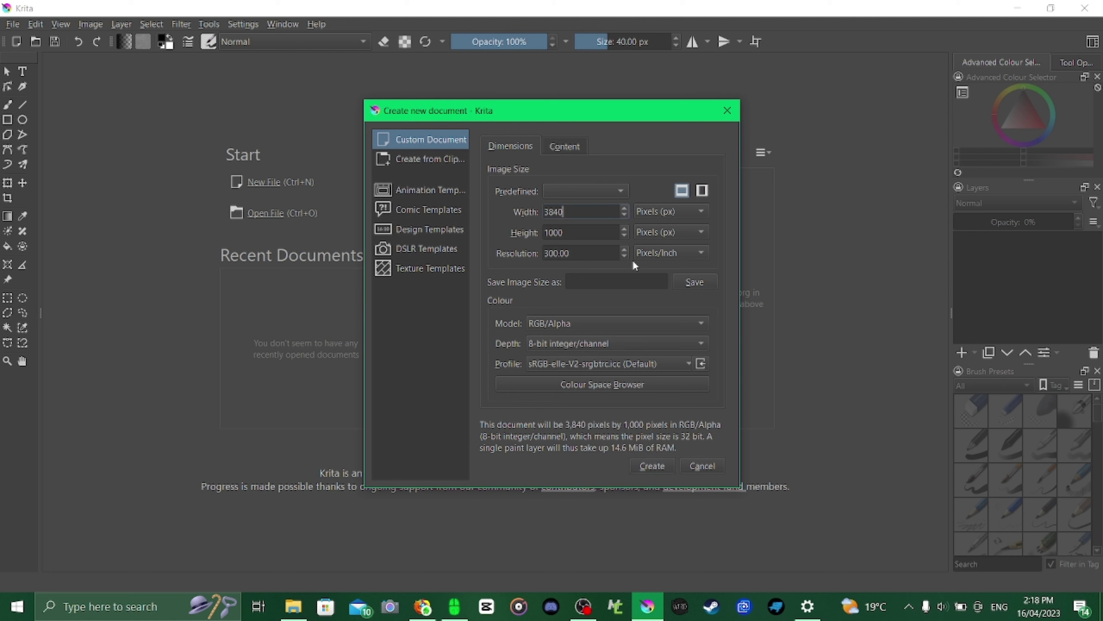
key(Tab)
text(2160)
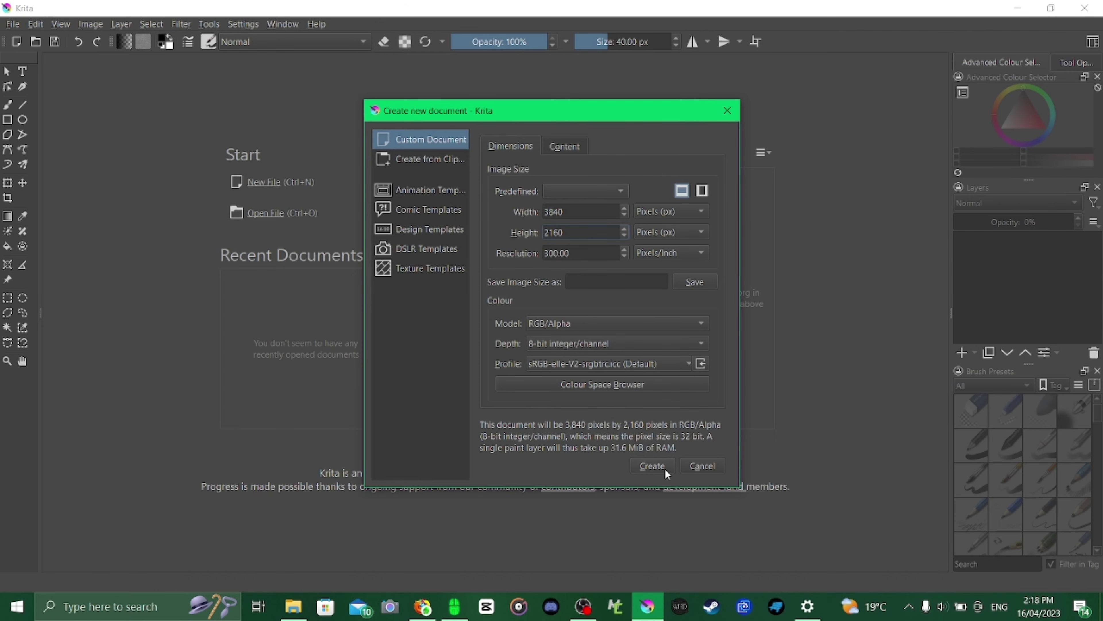
Step: Create the 3840 × 2160 canvas and fill its unlocked Background layer with pure red
click(652, 465)
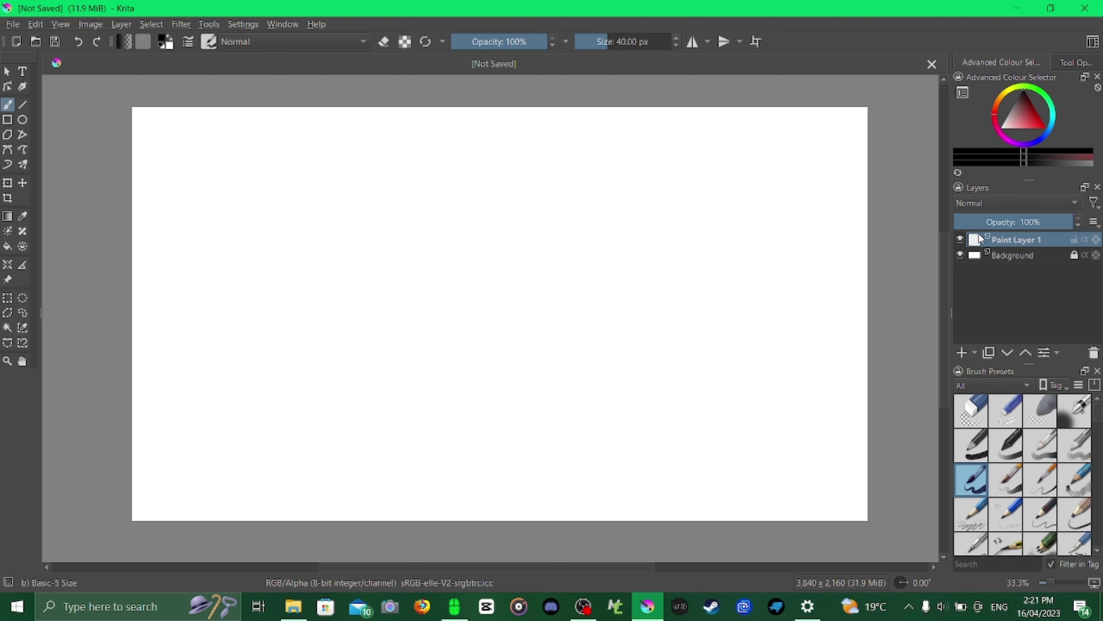
click(1074, 255)
click(1033, 255)
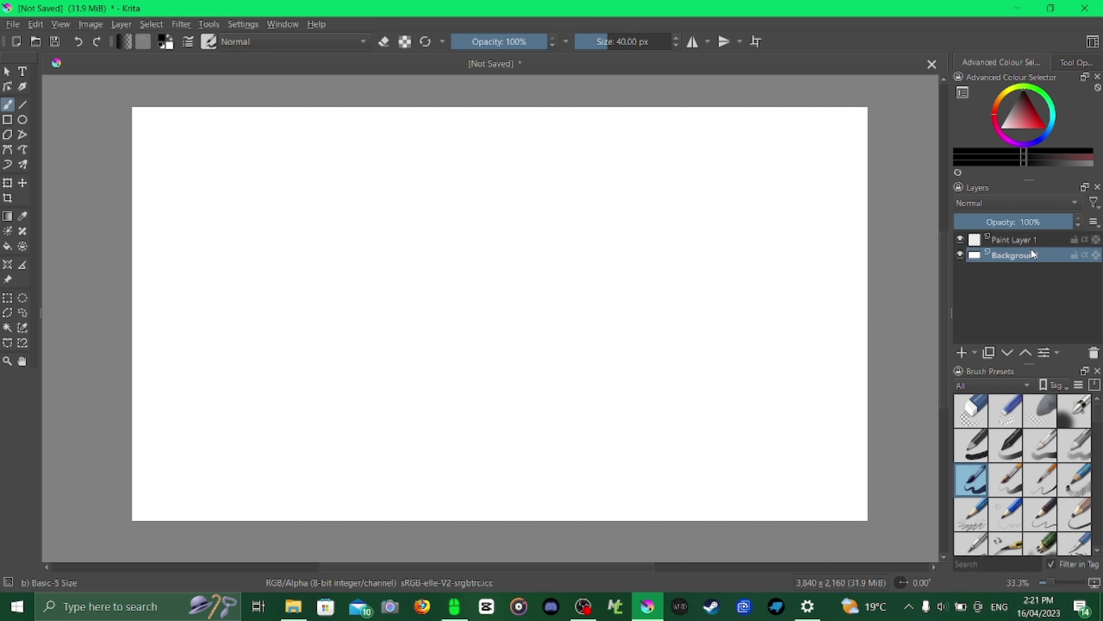
click(8, 247)
click(1042, 129)
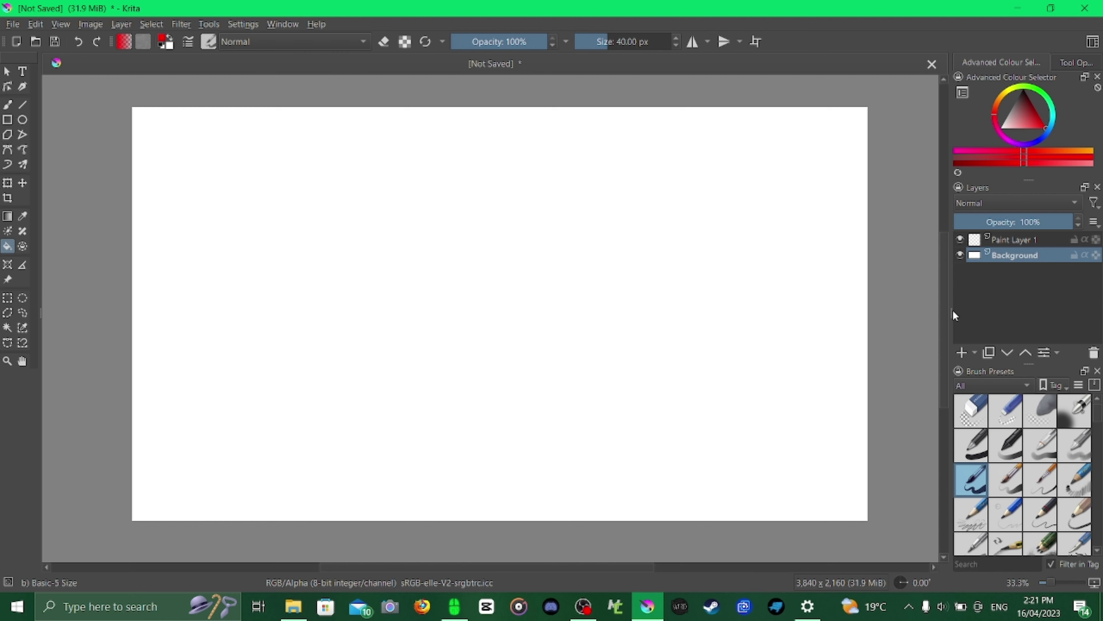
click(516, 331)
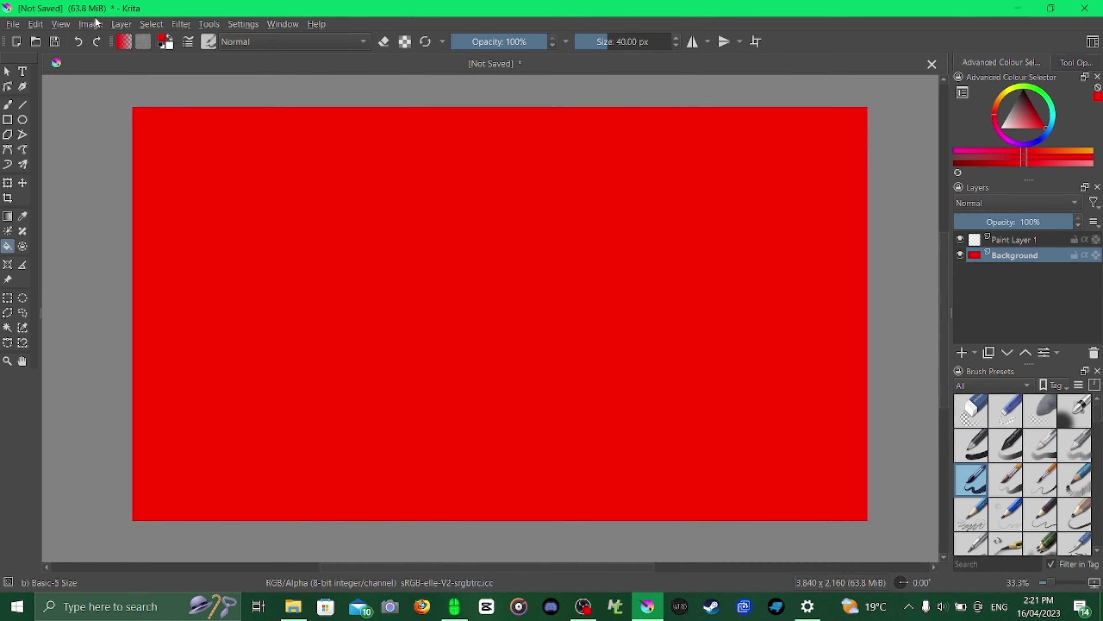
Step: Import the Krita icon as a new layer
click(120, 25)
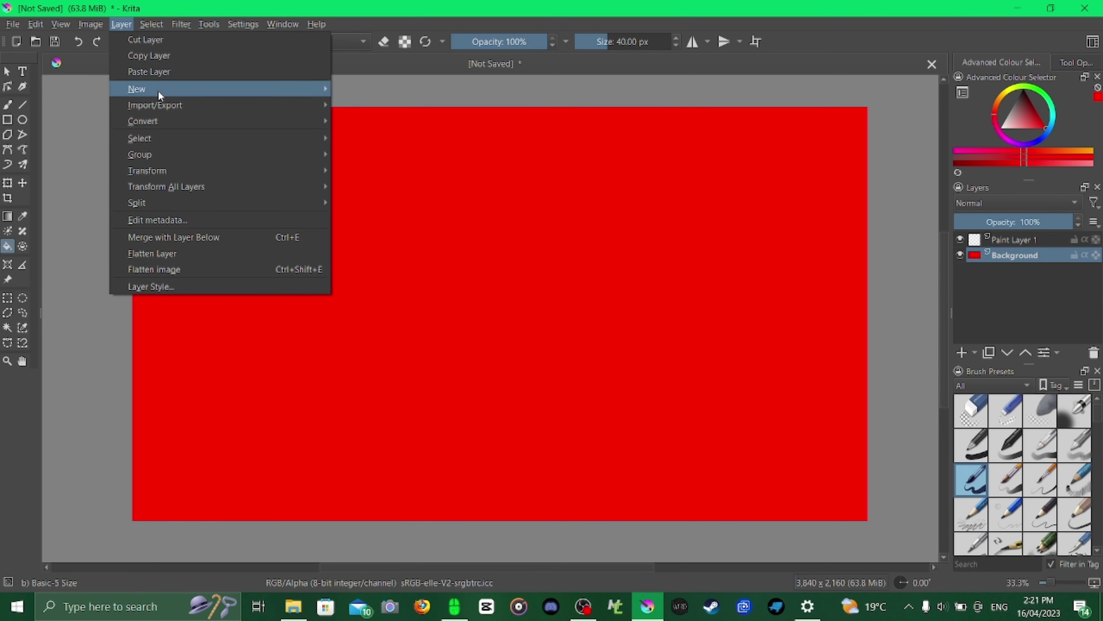
mouse_move(176, 110)
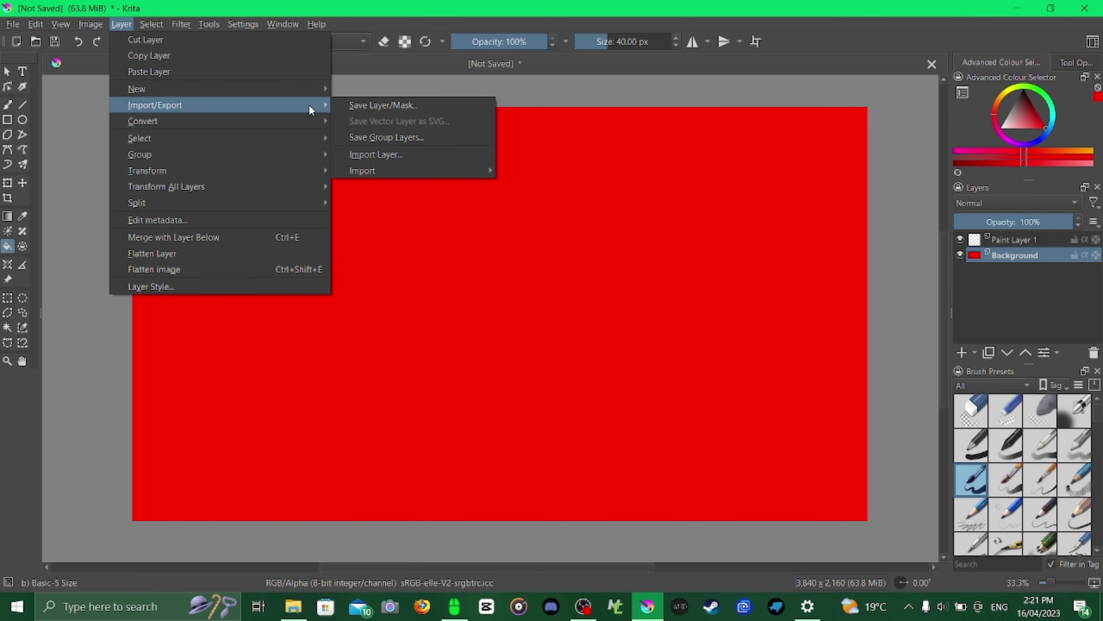
click(376, 154)
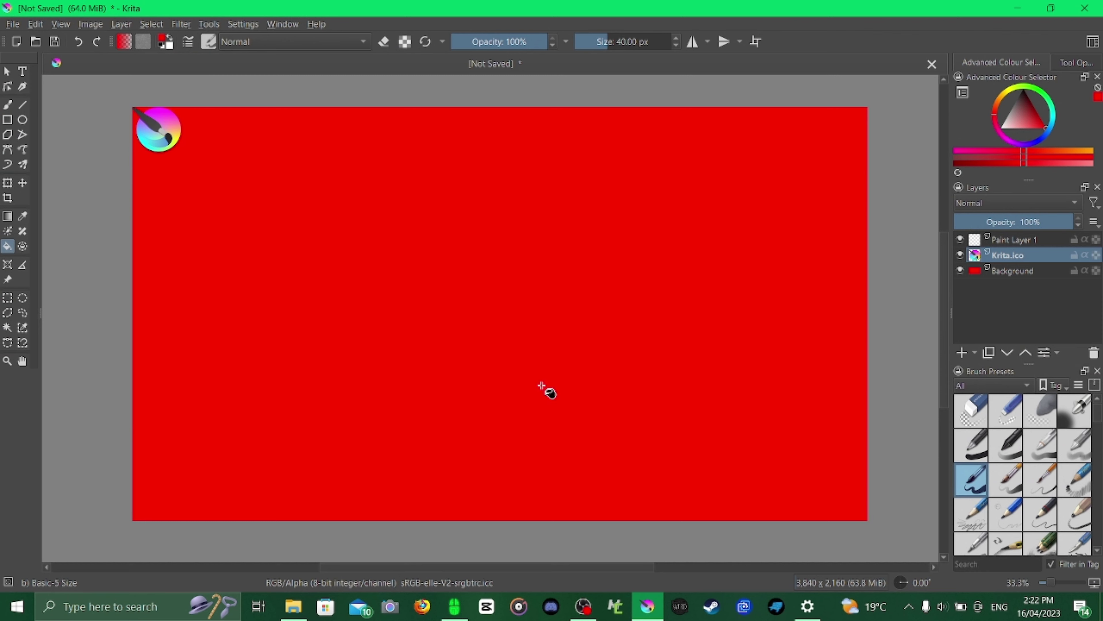
Step: Scale up the Krita logo and move it near the canvas centre
click(8, 182)
drag(181, 153, 386, 353)
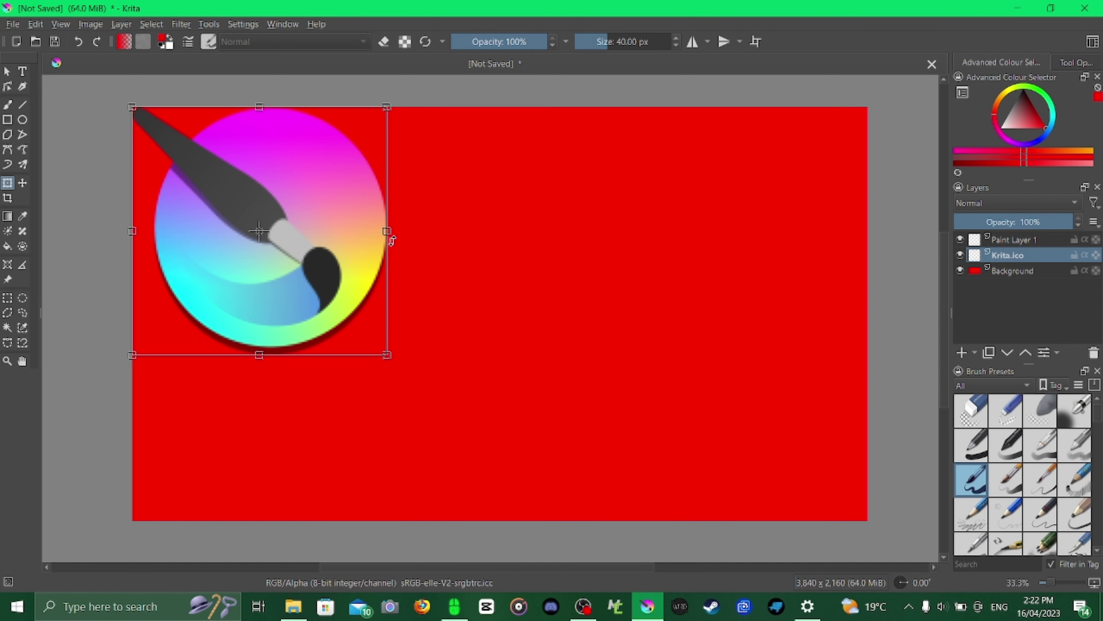
drag(387, 231, 403, 232)
drag(324, 273, 797, 272)
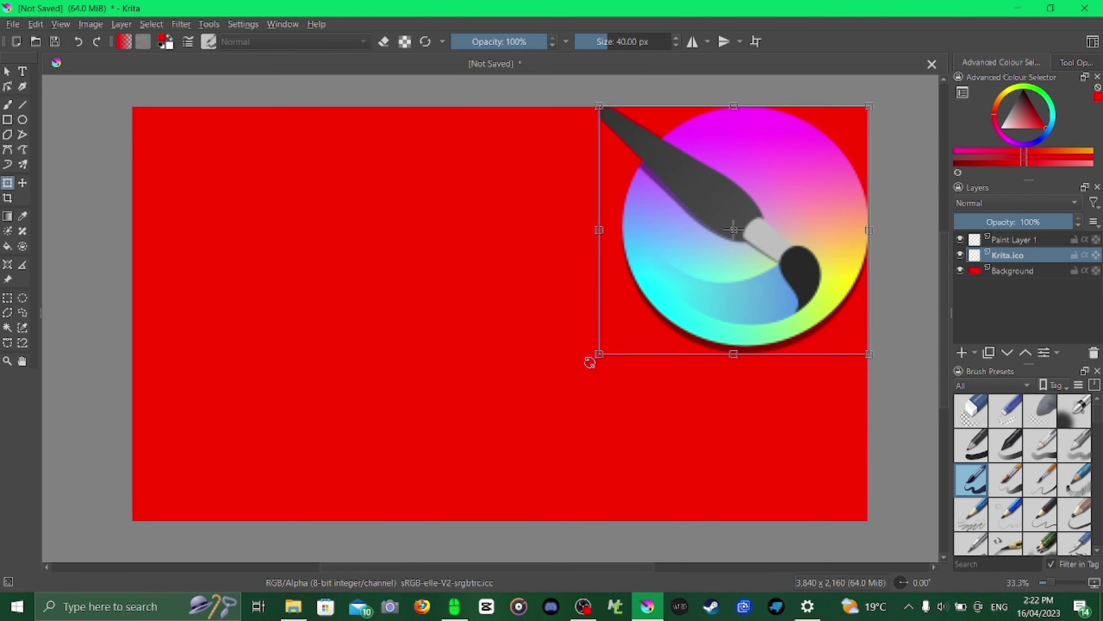
drag(597, 355, 492, 444)
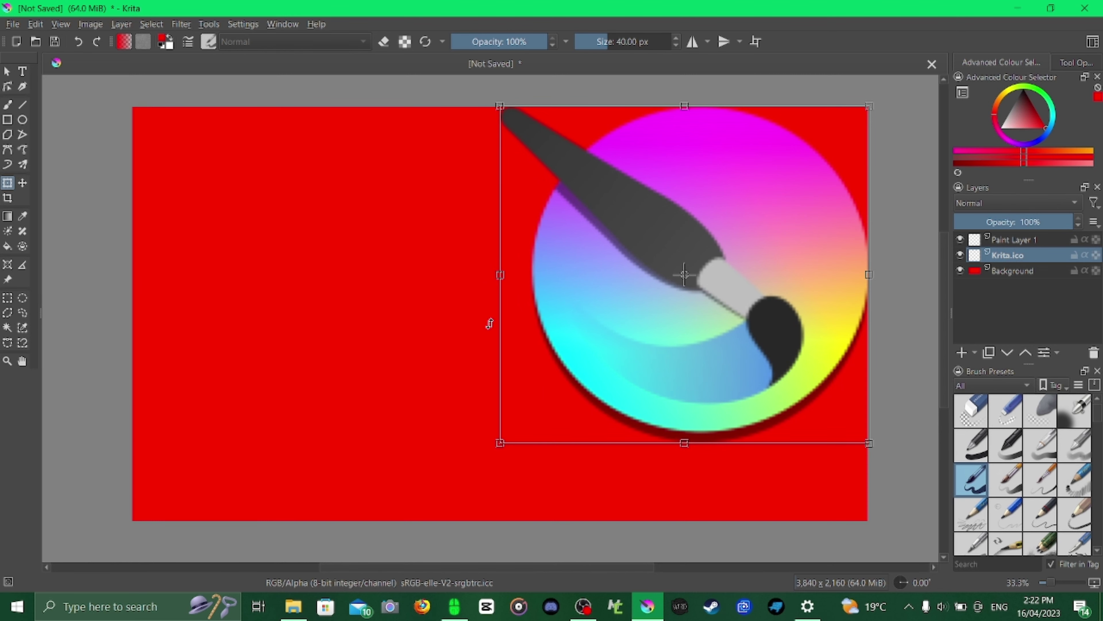
drag(601, 296, 454, 313)
click(6, 71)
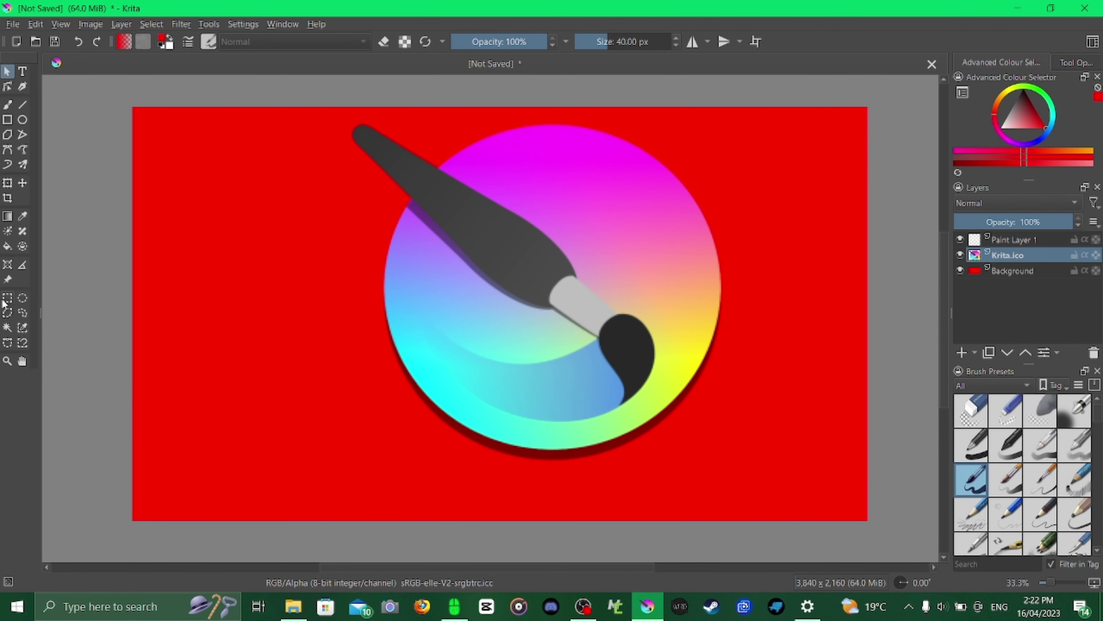
Step: Import the webcam photo as a new layer
click(122, 24)
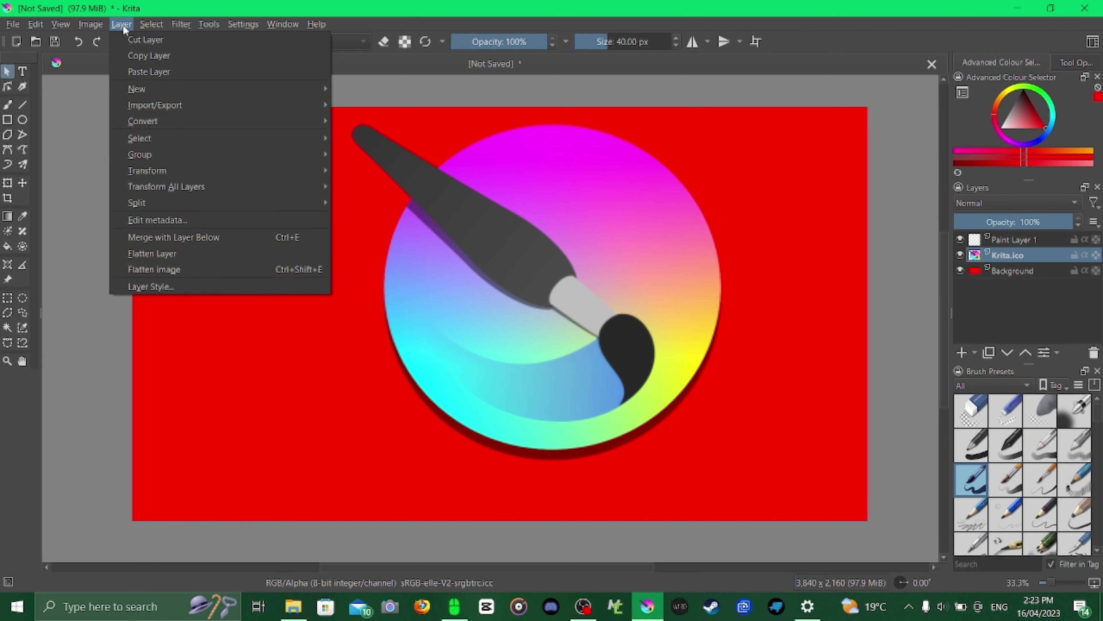
mouse_move(229, 108)
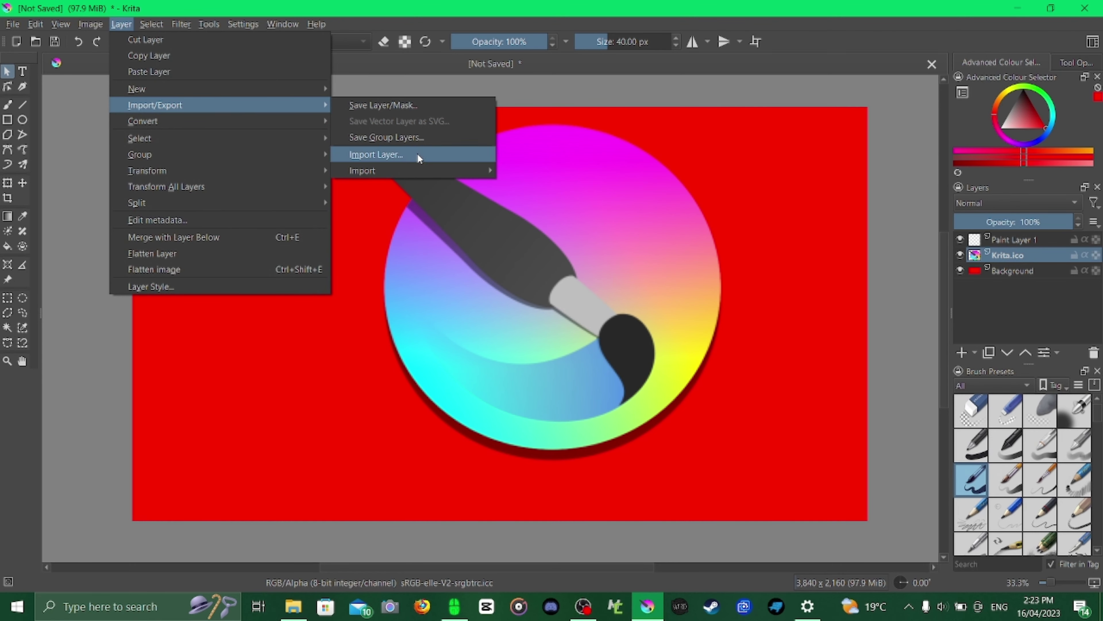
click(427, 159)
key(Return)
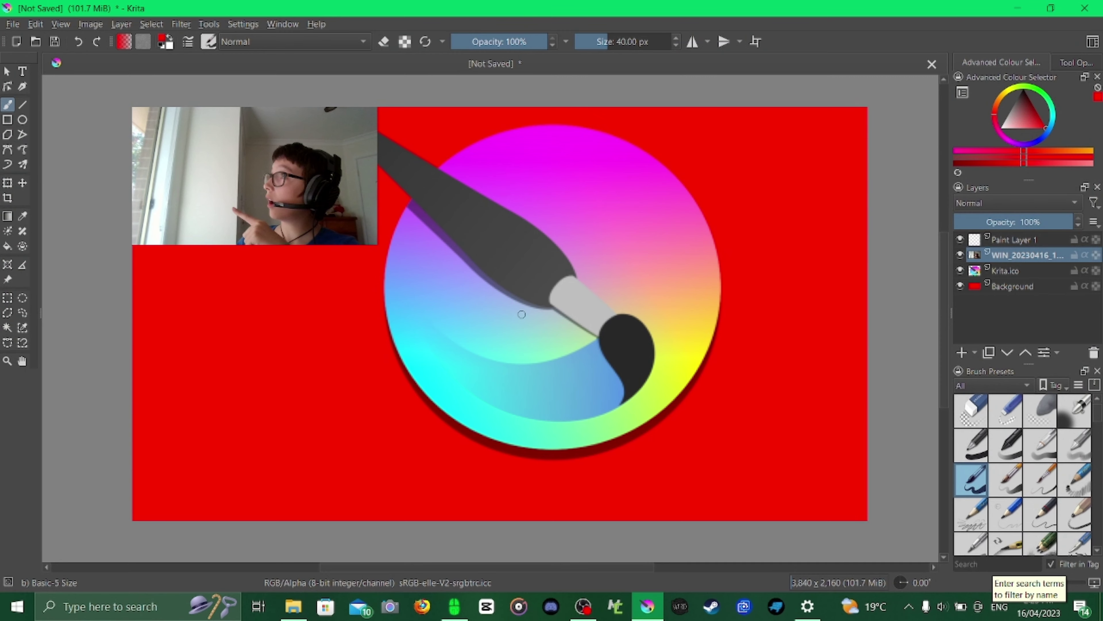
scroll(260, 161, up, 2)
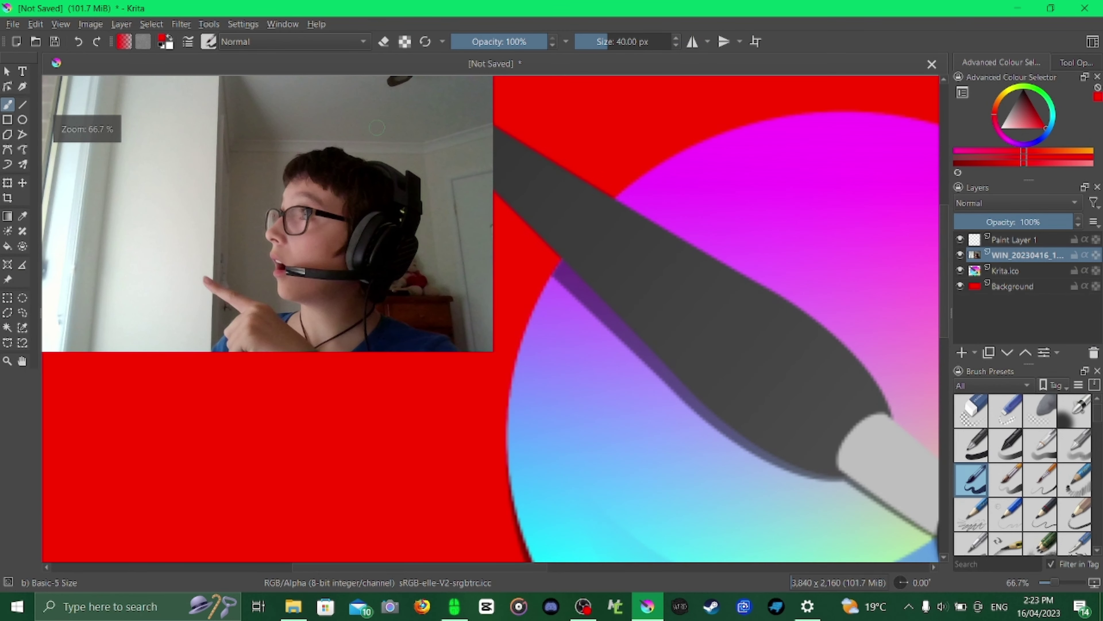
scroll(322, 139, up, 2)
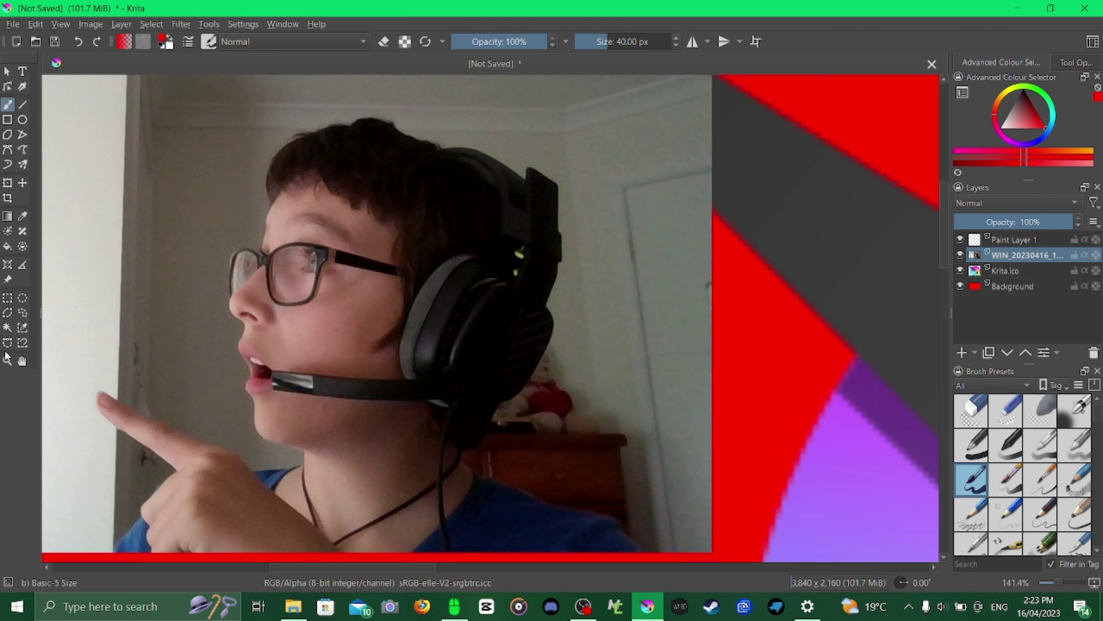
Step: Start a polygonal selection tracing up the hand and around the pointing finger
click(7, 313)
scroll(153, 553, up, 1)
scroll(153, 553, up, 4)
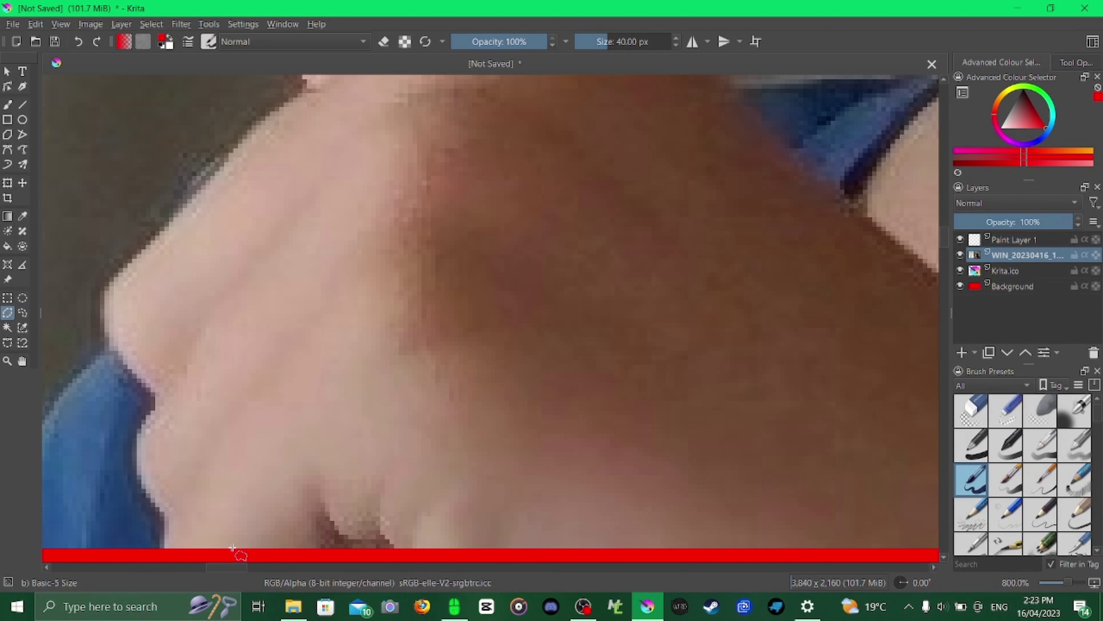
click(163, 547)
click(162, 512)
click(137, 475)
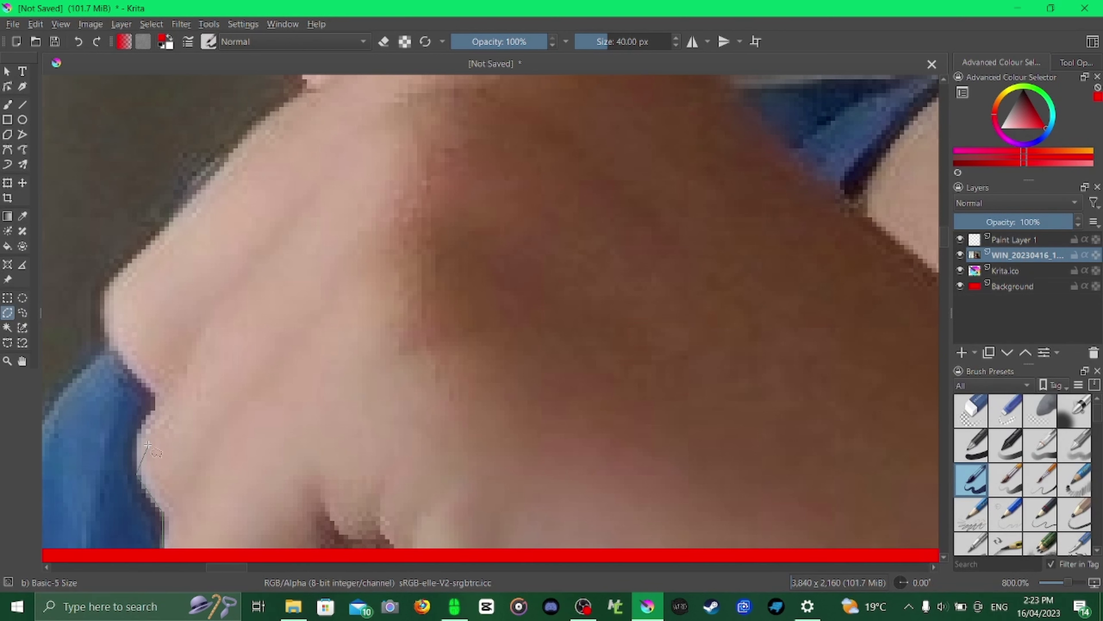
click(136, 432)
click(149, 391)
click(103, 296)
scroll(347, 348, down, 6)
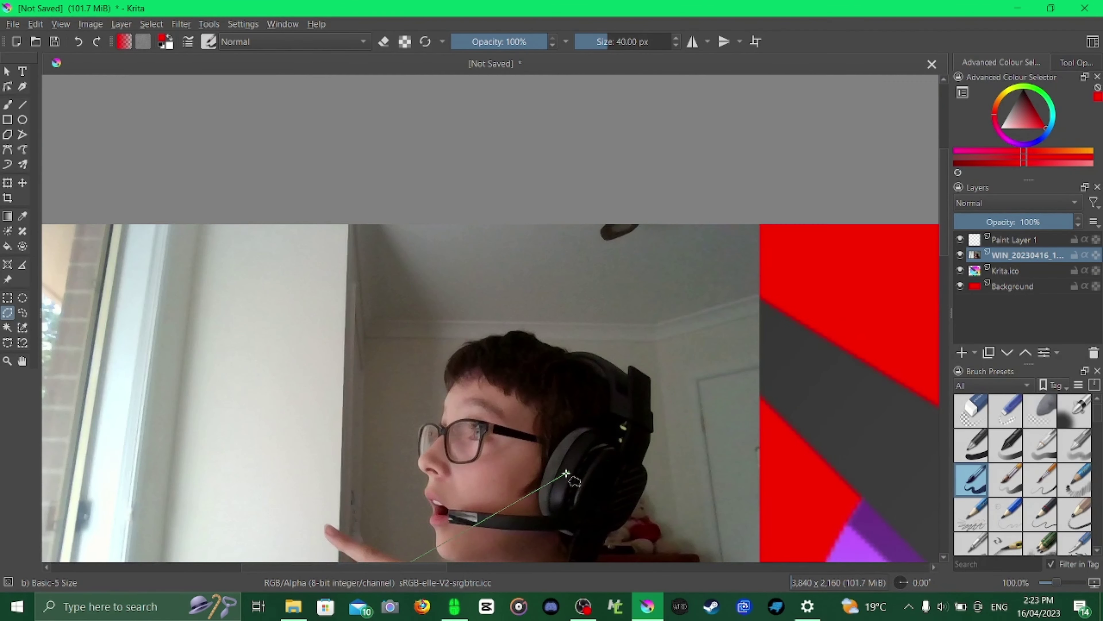
scroll(434, 347, up, 6)
click(331, 335)
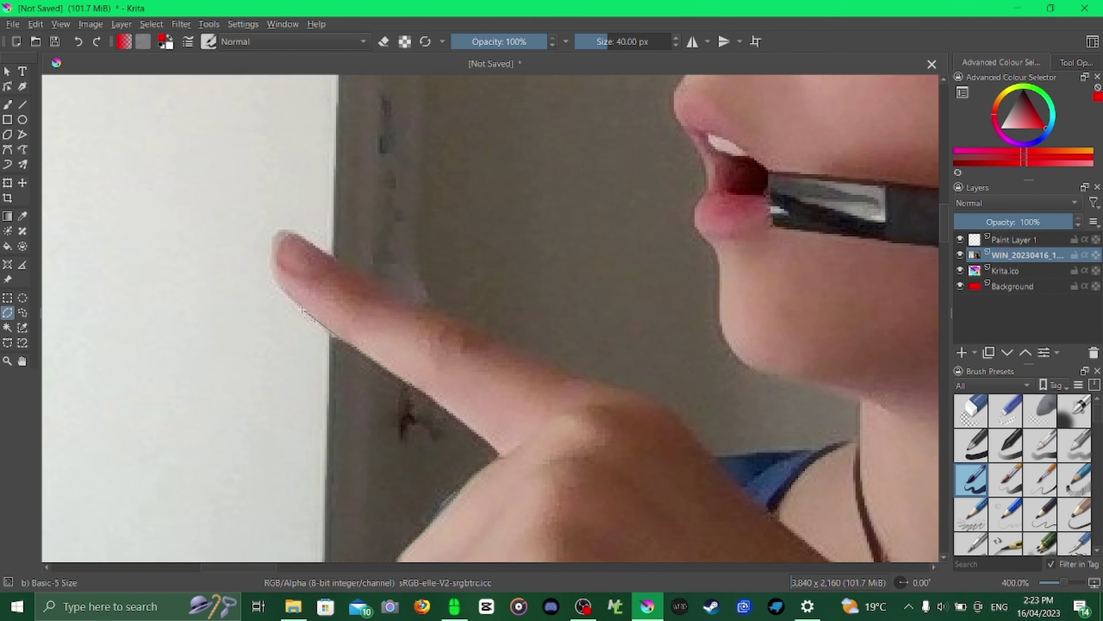
click(273, 280)
click(271, 257)
click(278, 227)
click(660, 398)
click(713, 457)
Step: Continue the outline up the nose, across the glasses, along the hairline and around the hair
drag(680, 85, 629, 478)
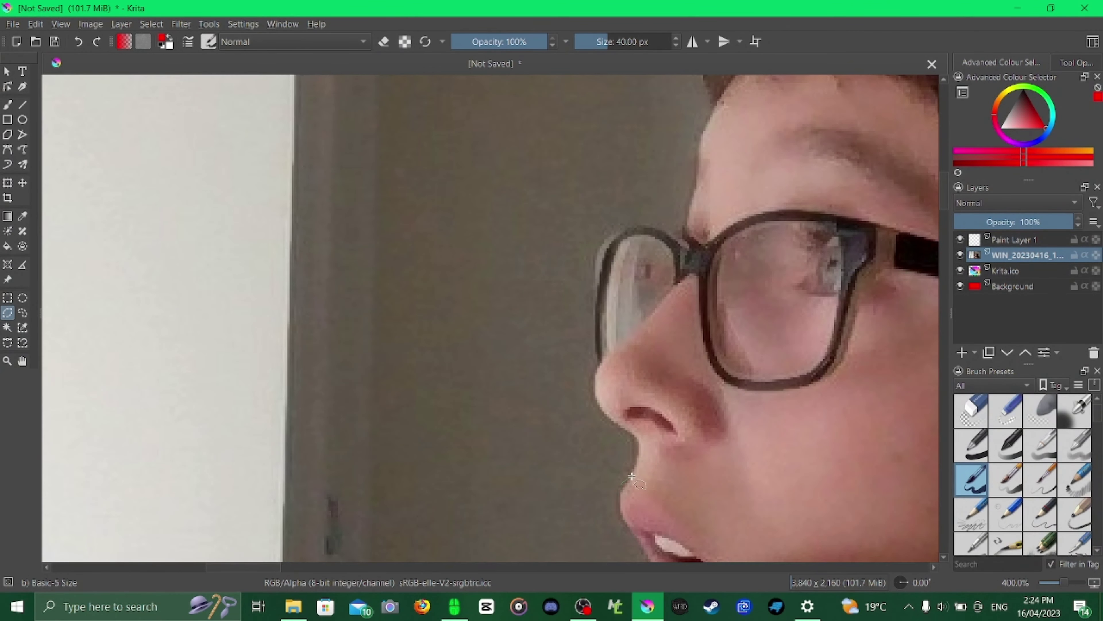
click(598, 373)
click(606, 238)
click(638, 226)
click(684, 236)
click(694, 197)
scroll(827, 104, down, 3)
scroll(323, 352, up, 4)
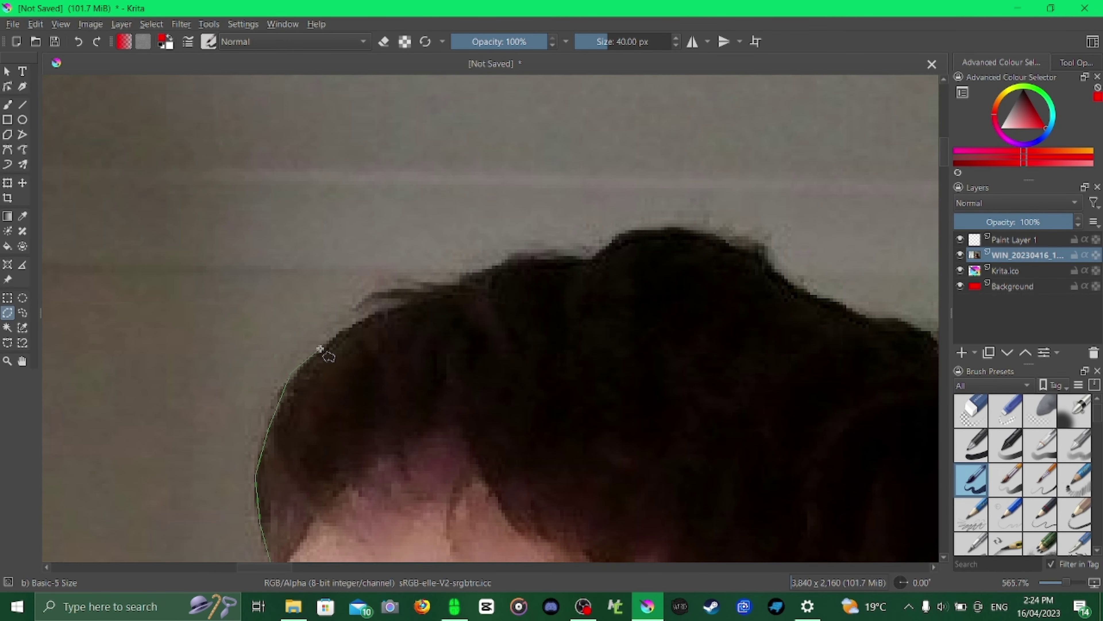
click(382, 310)
click(404, 303)
click(424, 287)
click(551, 257)
click(597, 257)
click(634, 230)
click(669, 228)
click(773, 266)
scroll(806, 291, down, 3)
scroll(338, 419, up, 3)
click(399, 416)
click(626, 496)
click(751, 557)
Step: Trace the outline down the headphones and neck and across the shoulder
scroll(698, 265, down, 5)
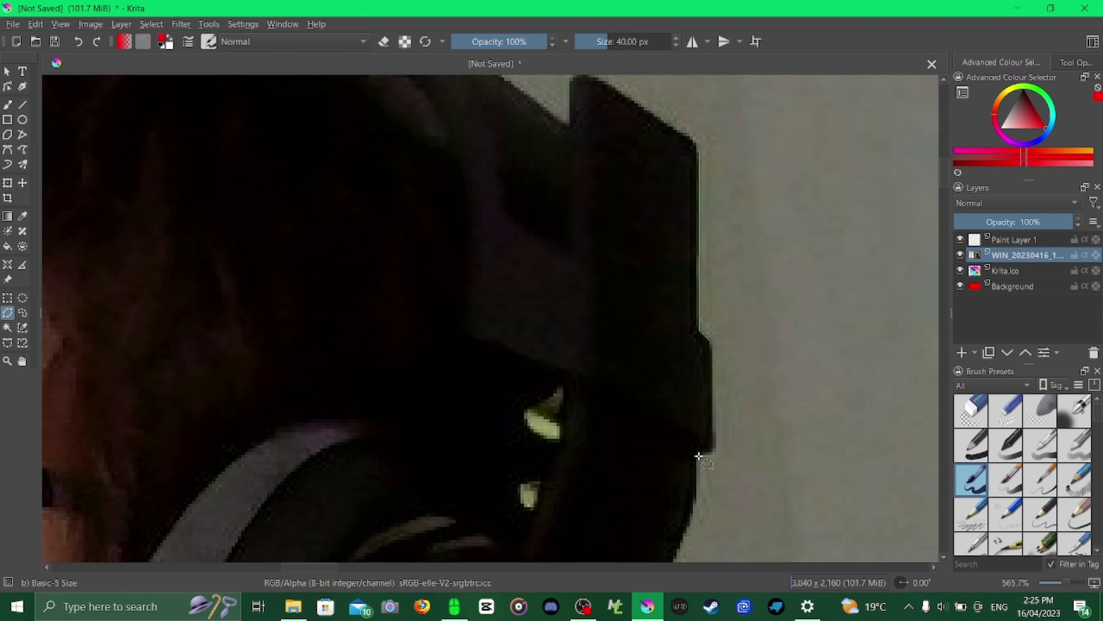
scroll(761, 210, down, 1)
click(739, 326)
click(633, 456)
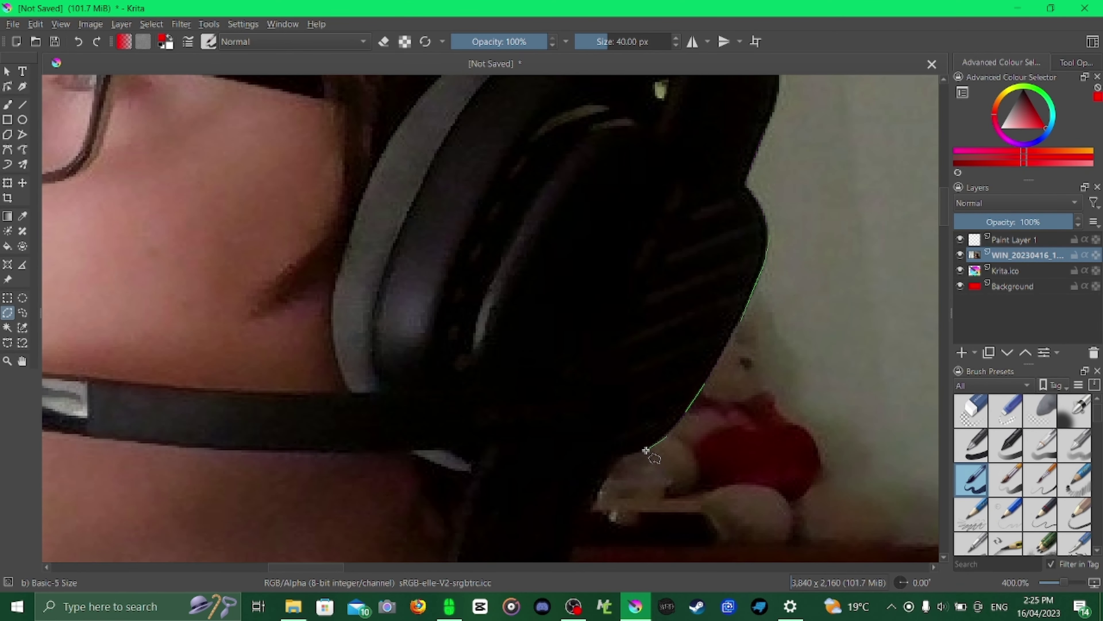
scroll(633, 456, down, 6)
scroll(591, 521, up, 5)
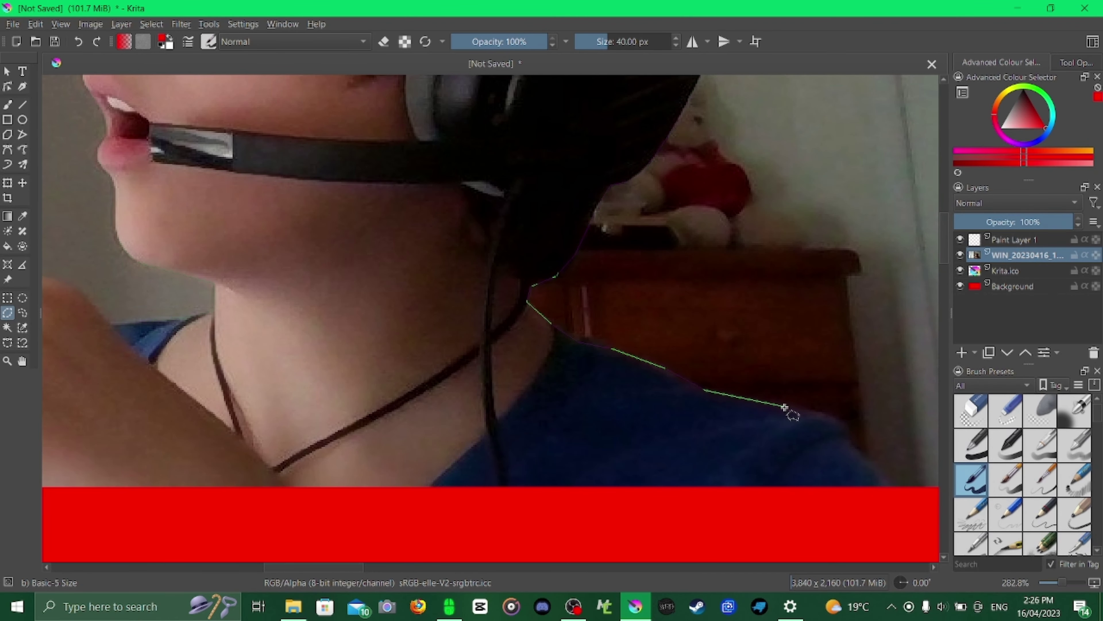
click(918, 517)
scroll(434, 522, down, 3)
Step: Close the selection, copy the person onto a new layer, and deselect
double_click(397, 516)
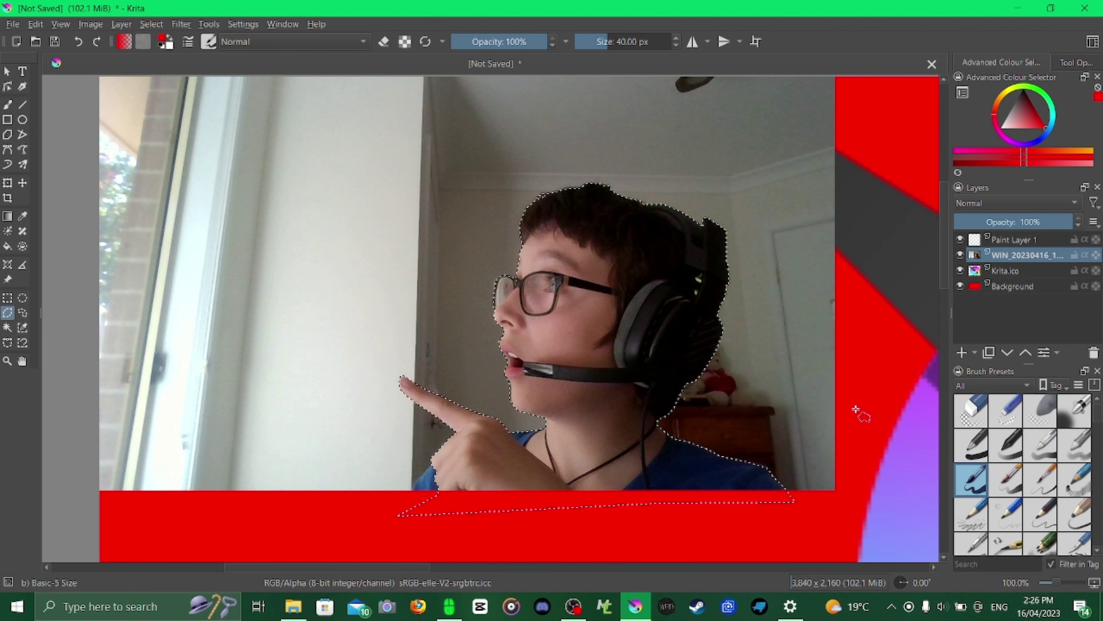
key(ctrl+alt+j)
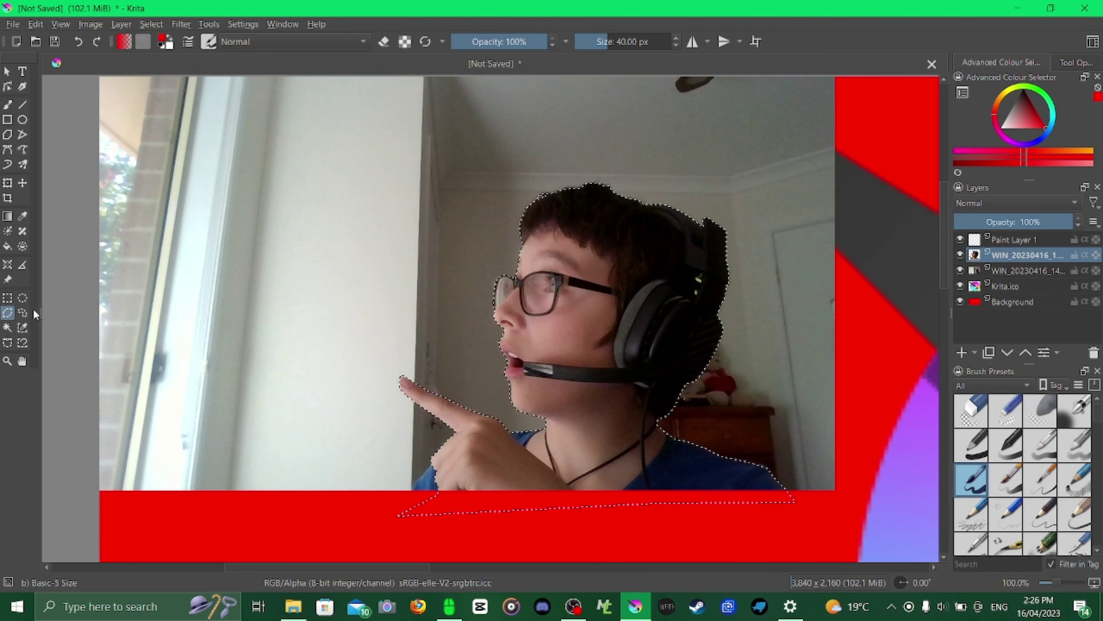
click(9, 299)
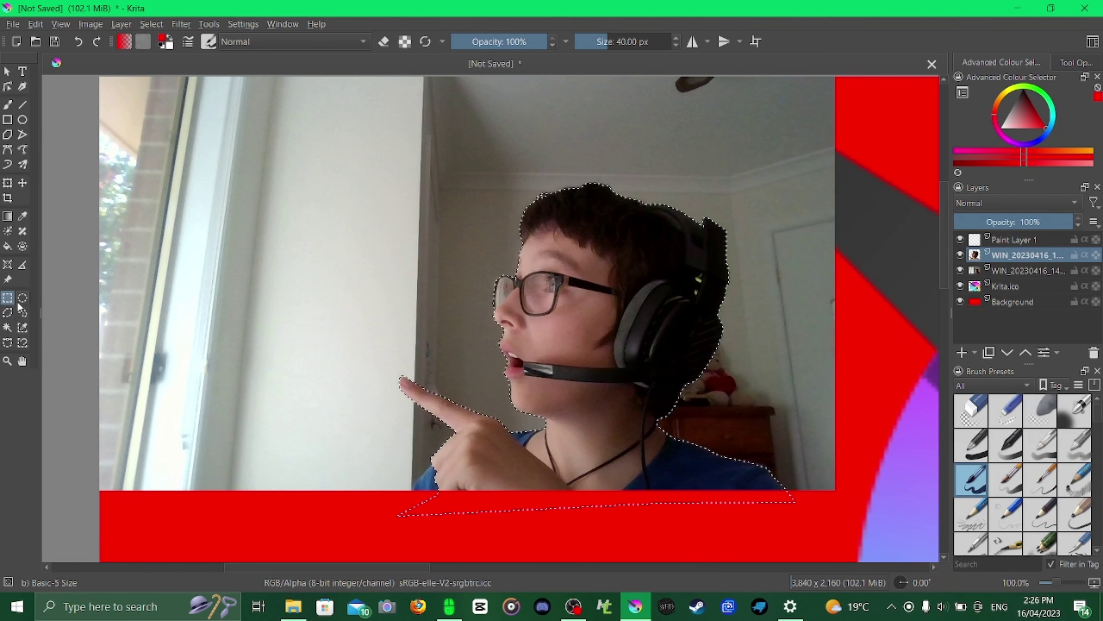
click(231, 382)
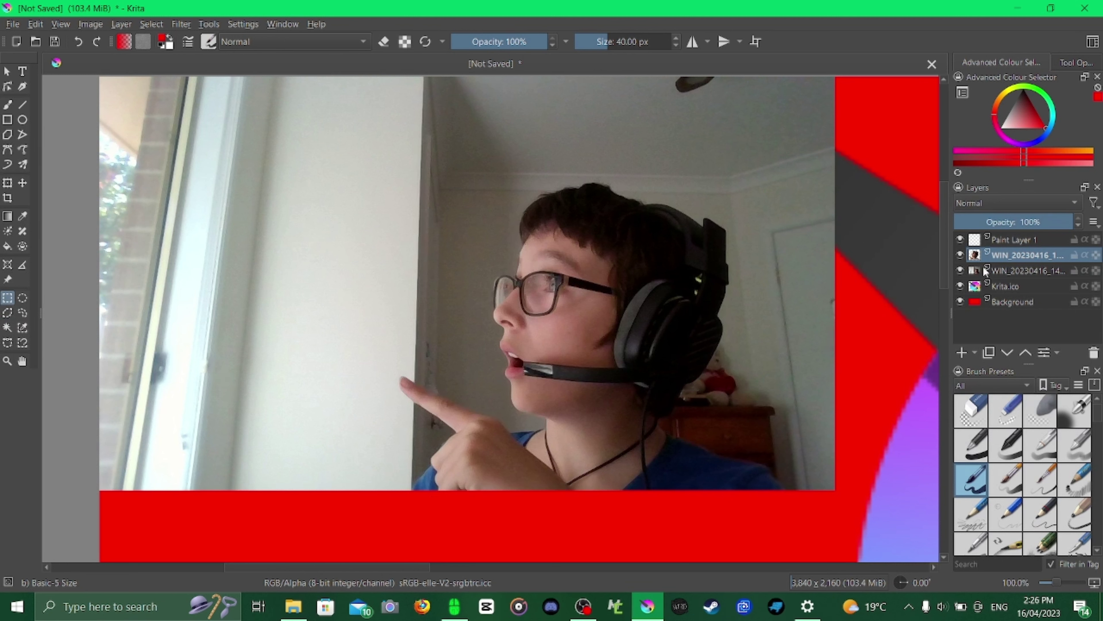
Step: Remove the original webcam photo layer
click(1032, 269)
right_click(1032, 269)
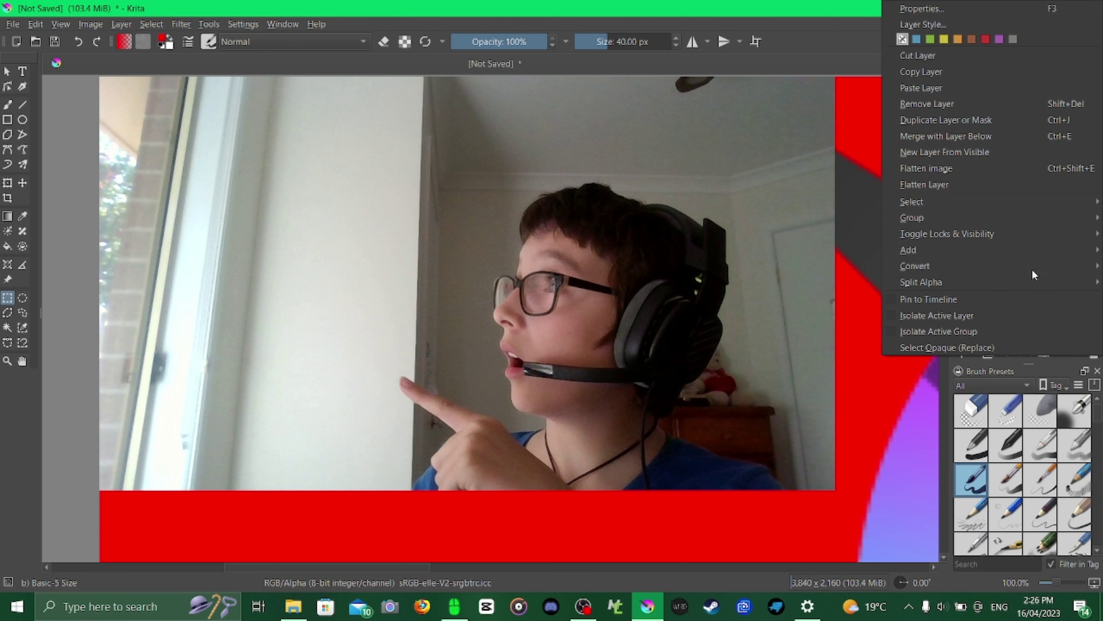
click(972, 104)
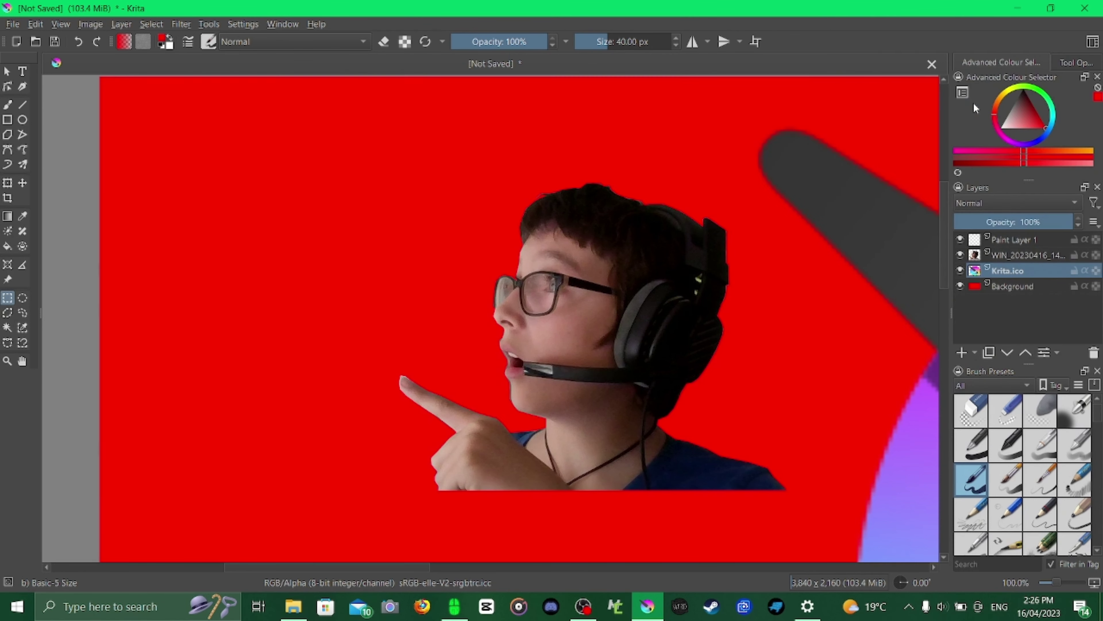
scroll(861, 264, down, 2)
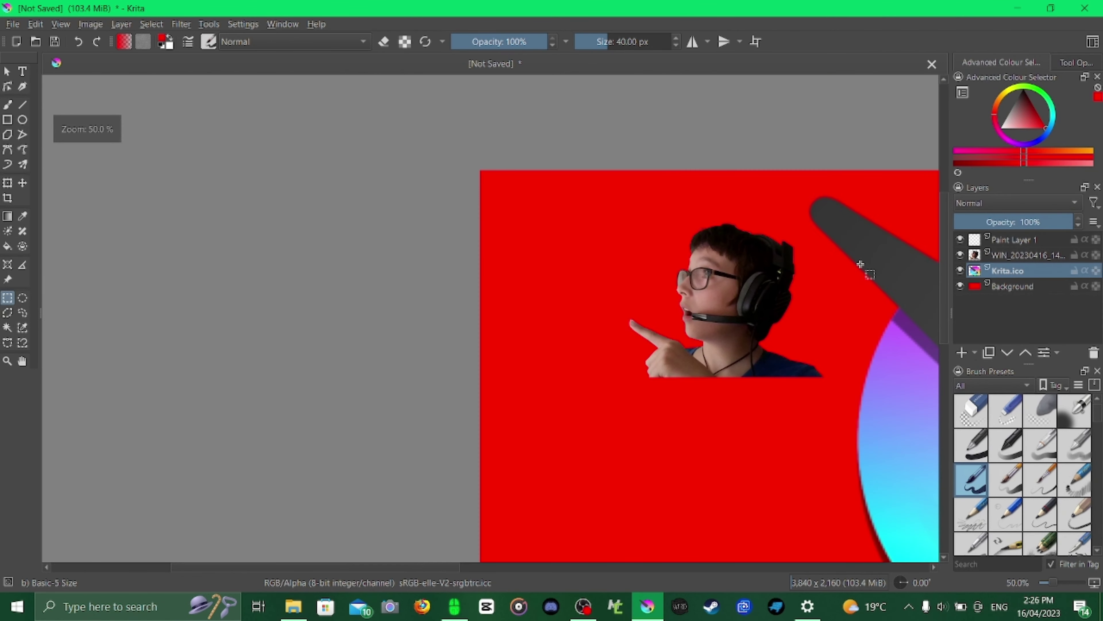
Step: Enlarge the cut-out person and move it into the canvas's bottom-left corner
click(1016, 255)
drag(417, 567, 534, 537)
drag(944, 282, 947, 392)
scroll(879, 307, left, 3)
scroll(627, 530, down, 2)
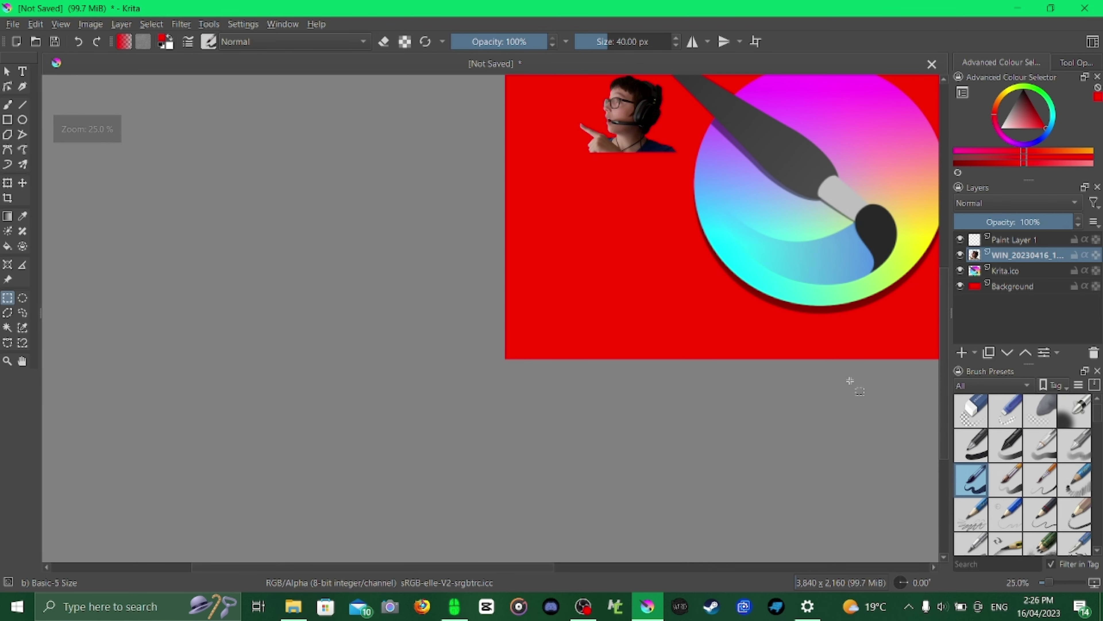
drag(943, 326, 943, 275)
scroll(538, 548, right, 5)
click(7, 183)
drag(283, 243, 230, 473)
drag(259, 408, 434, 291)
drag(365, 402, 331, 405)
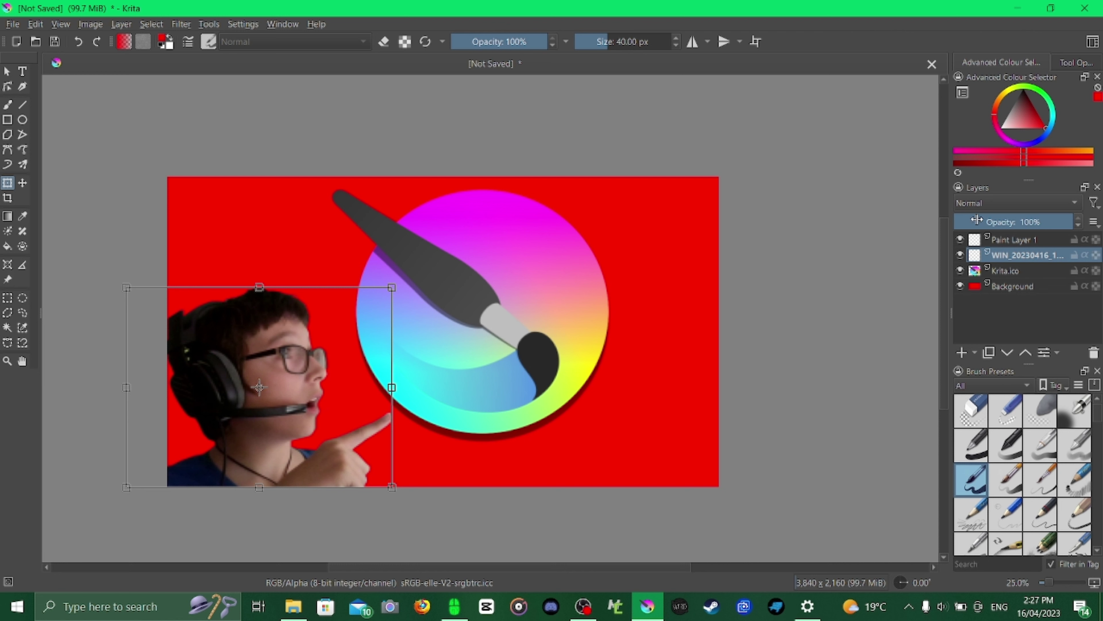
click(1008, 271)
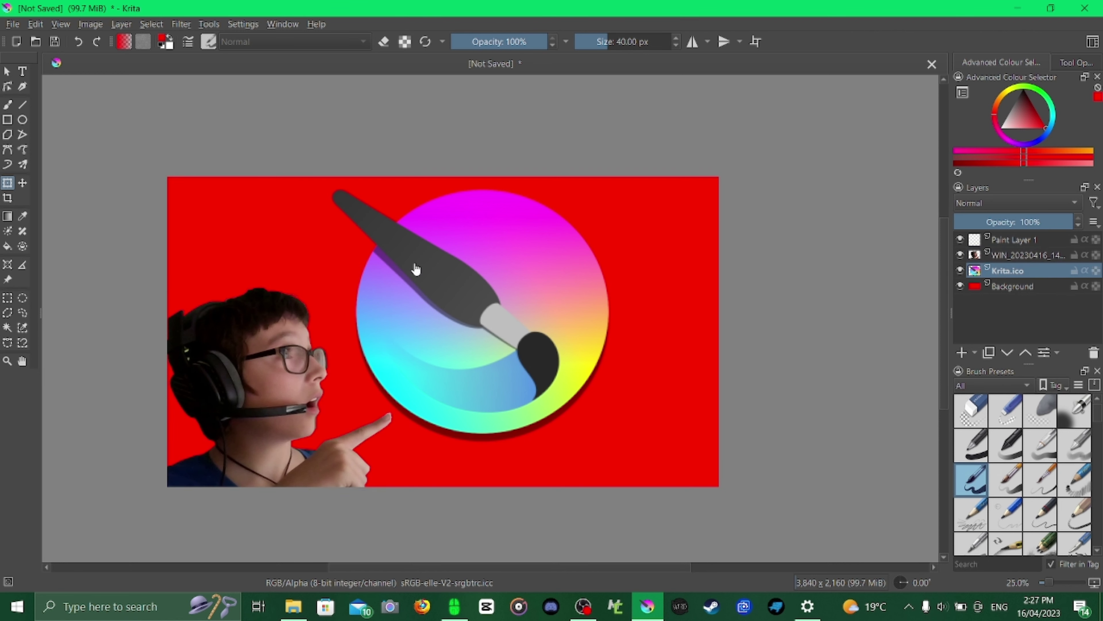
Step: Shift the Krita logo slightly right and draw a rectangular selection over the canvas's left part
drag(490, 301, 538, 304)
click(7, 71)
click(553, 330)
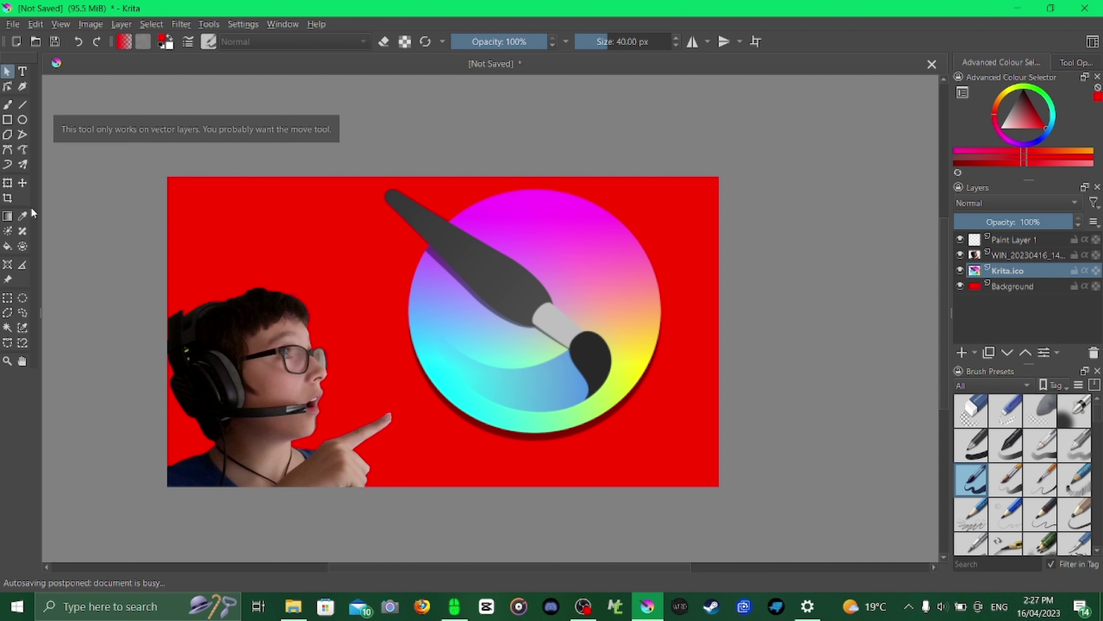
key(ctrl+t)
drag(511, 287, 536, 289)
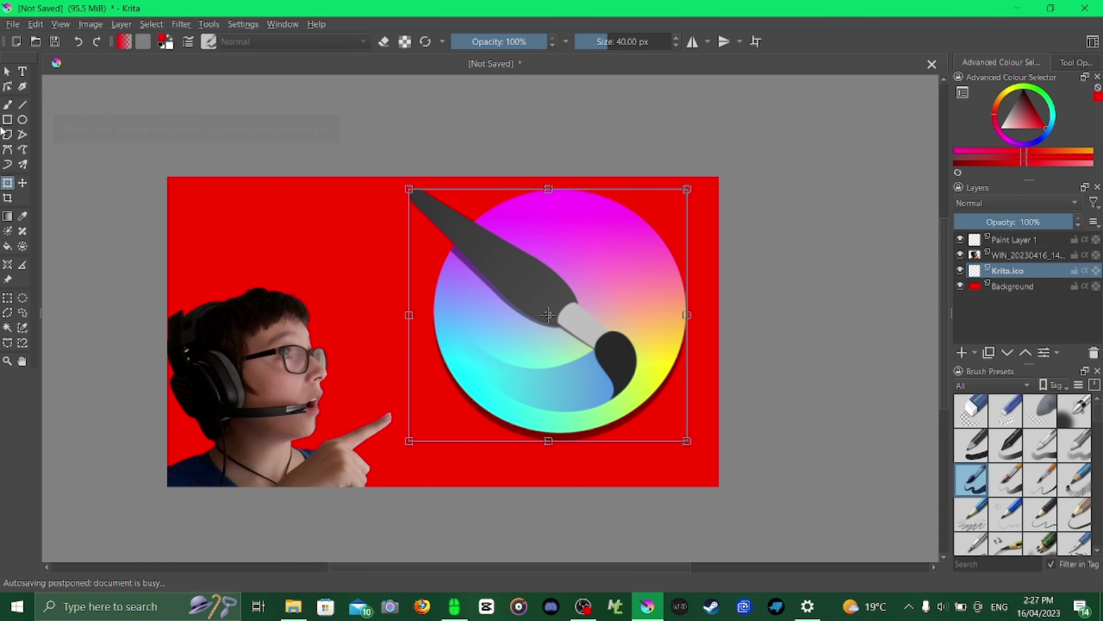
click(7, 71)
click(8, 298)
drag(87, 142, 345, 550)
Step: On the Background layer, paint the red patch below the headset blue with a 1000 px brush
click(1014, 285)
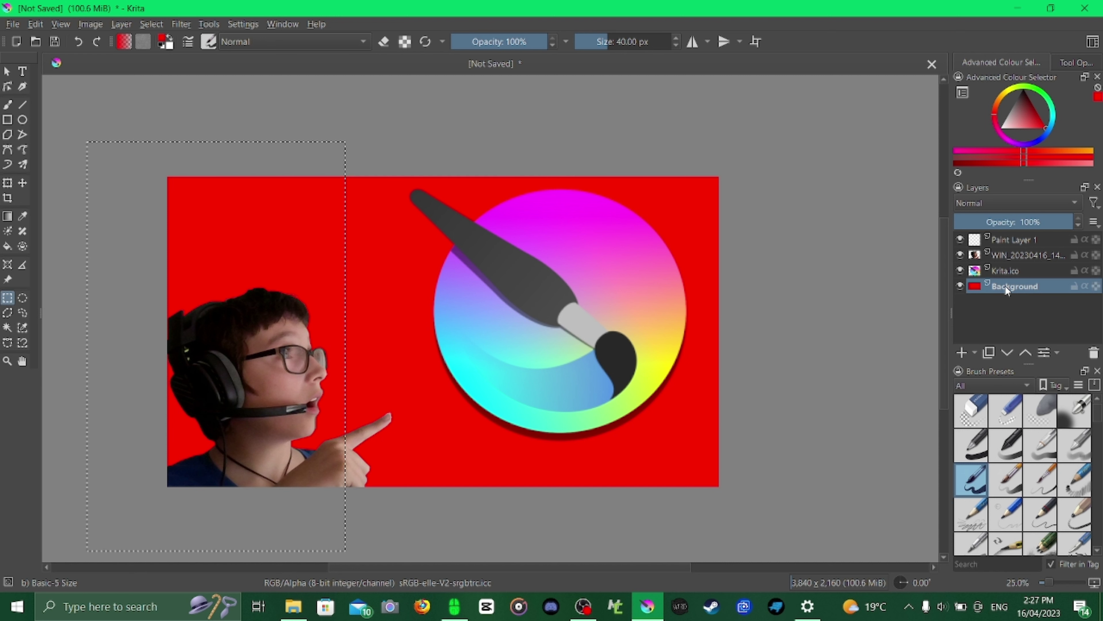
click(8, 105)
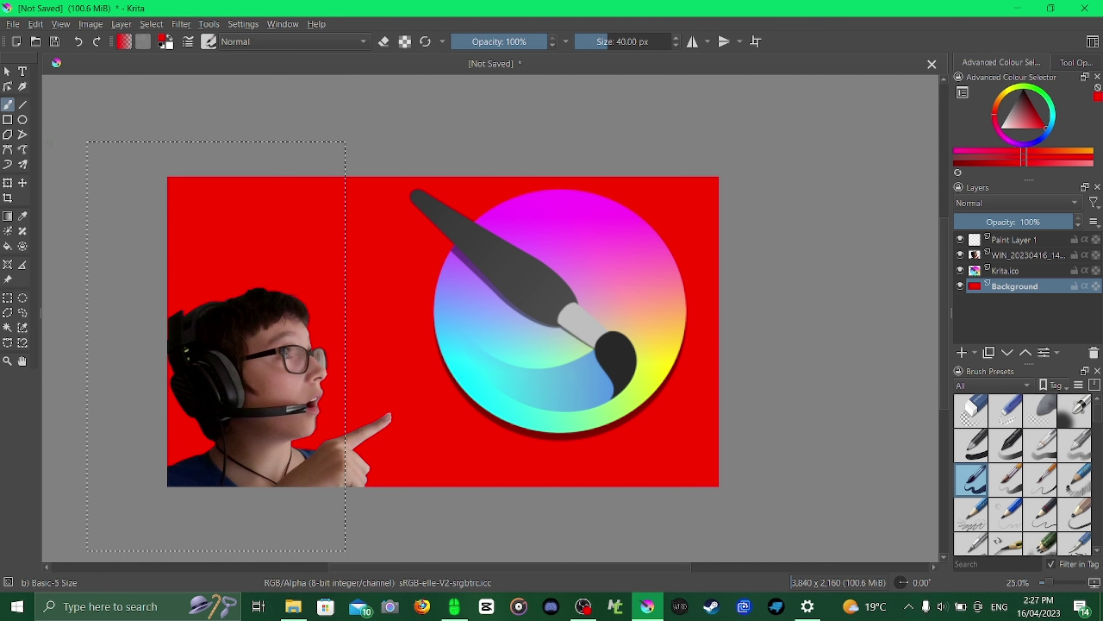
click(642, 42)
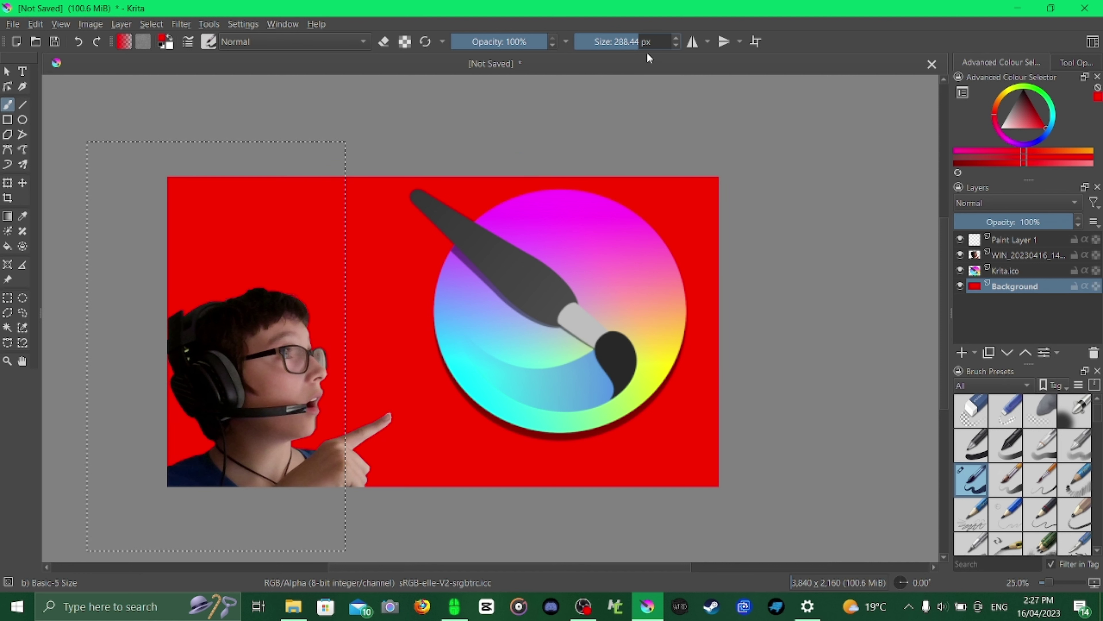
drag(650, 42, 714, 45)
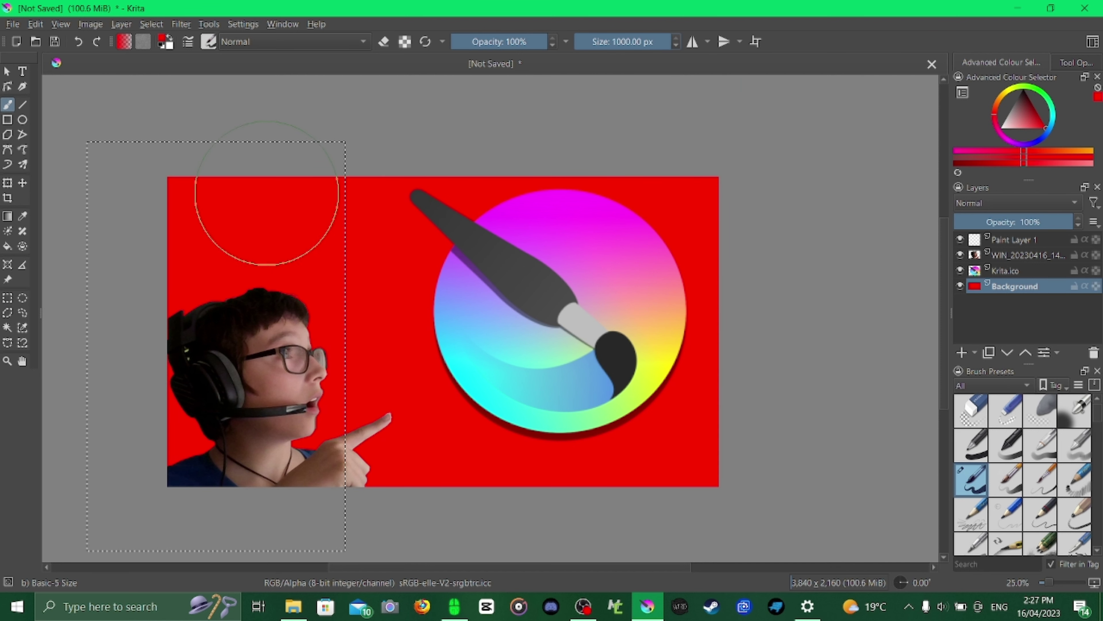
click(1049, 139)
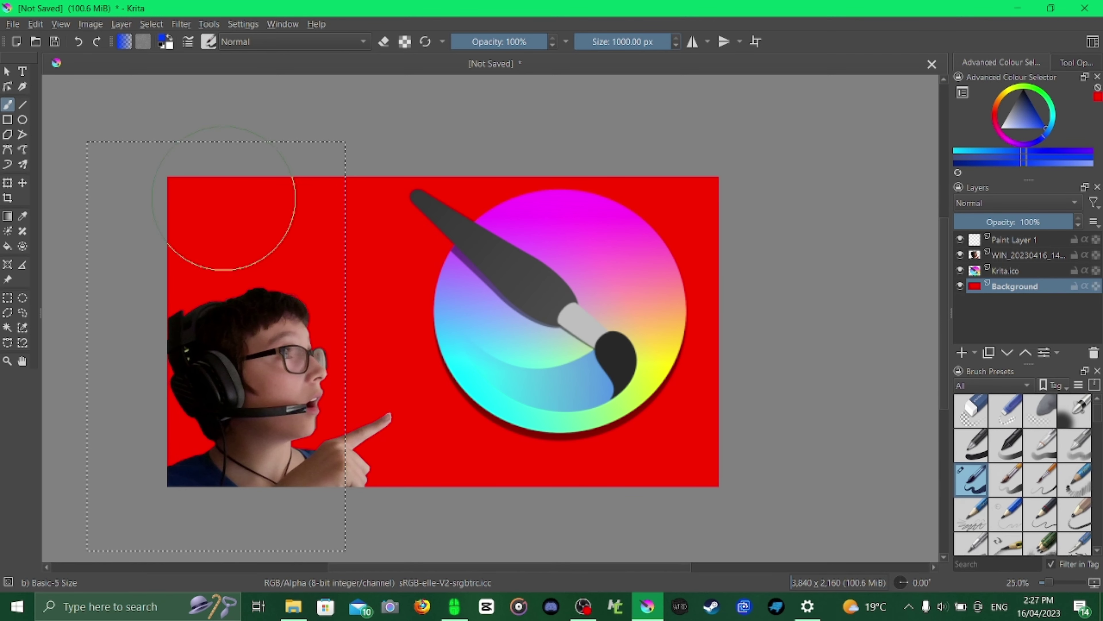
mouse_move(218, 209)
mouse_down()
mouse_move(399, 239)
mouse_move(262, 302)
mouse_up()
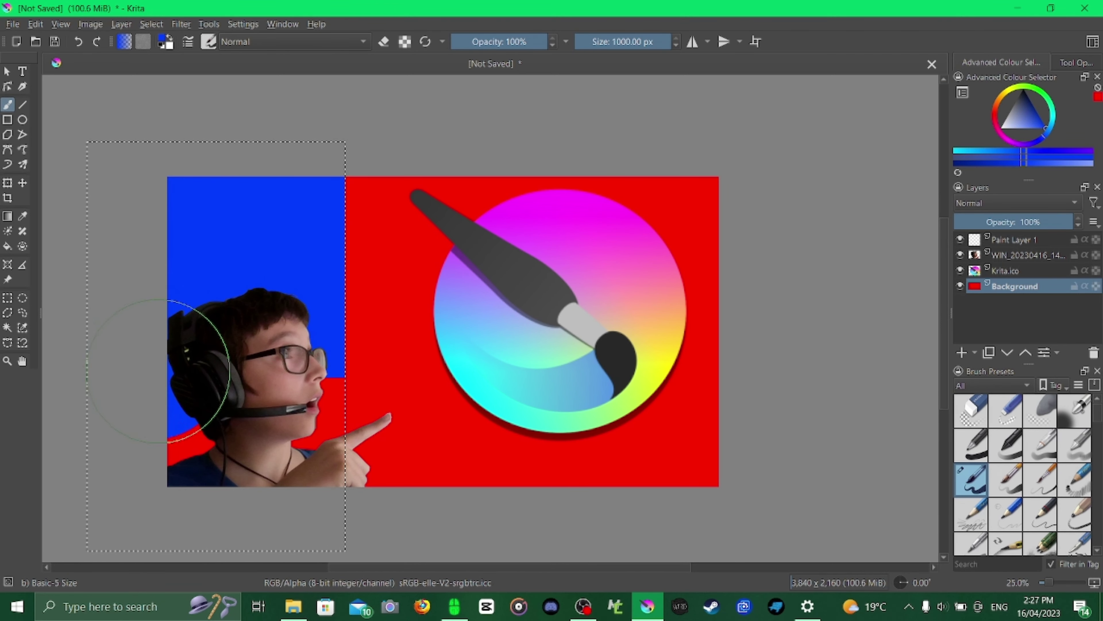
mouse_move(164, 375)
mouse_down()
mouse_move(267, 392)
mouse_move(345, 433)
mouse_move(207, 478)
mouse_up()
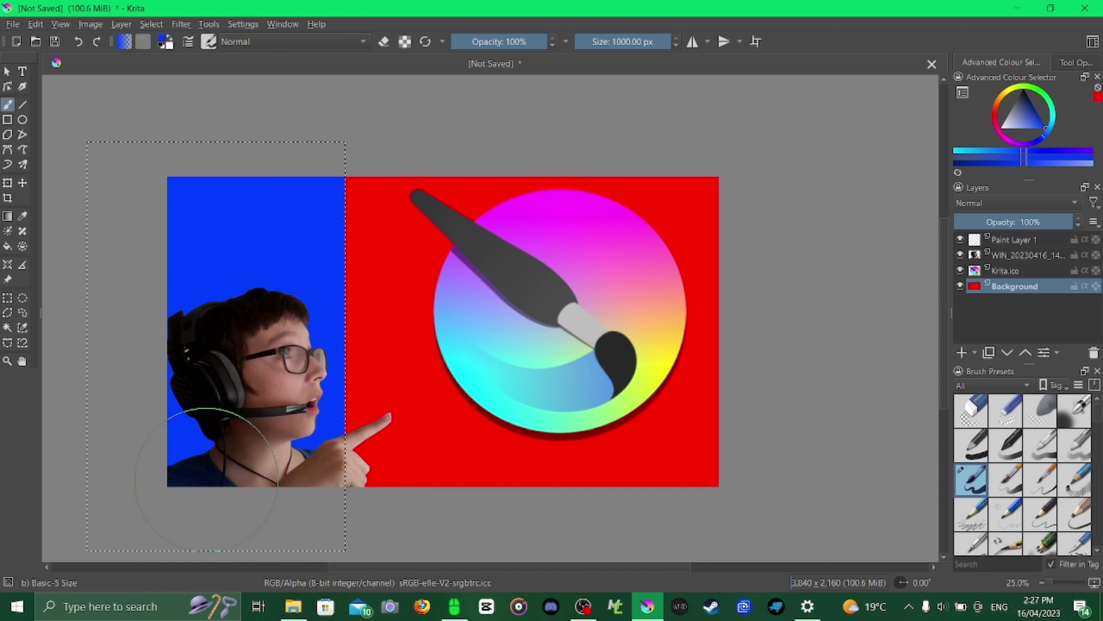
click(7, 299)
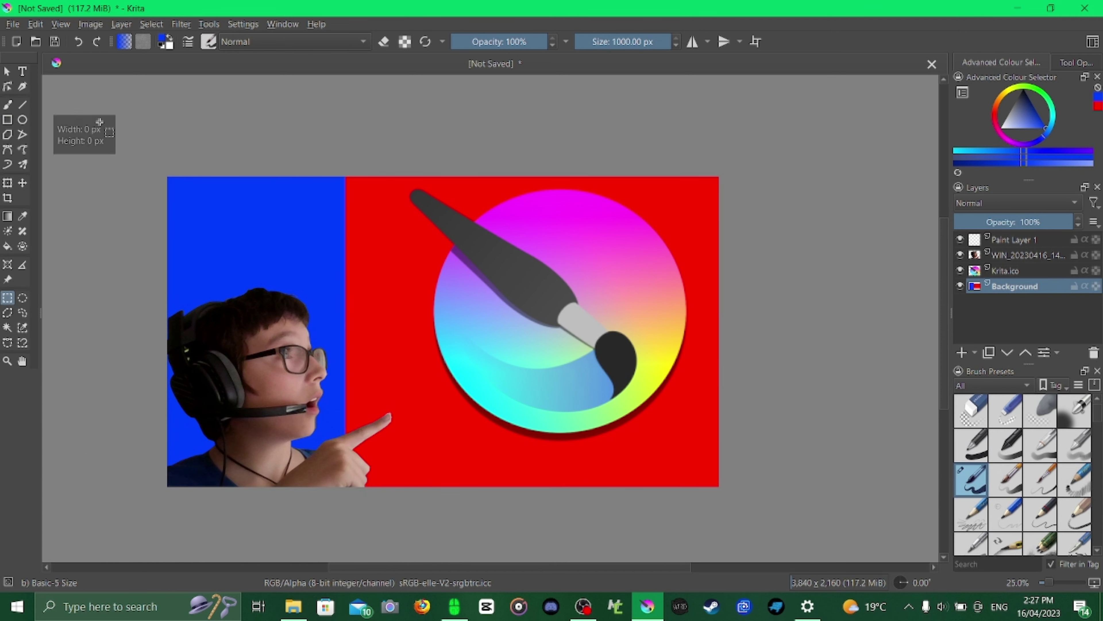
Step: Marquee the pointing finger on the person photo layer and copy it to a new layer
click(8, 105)
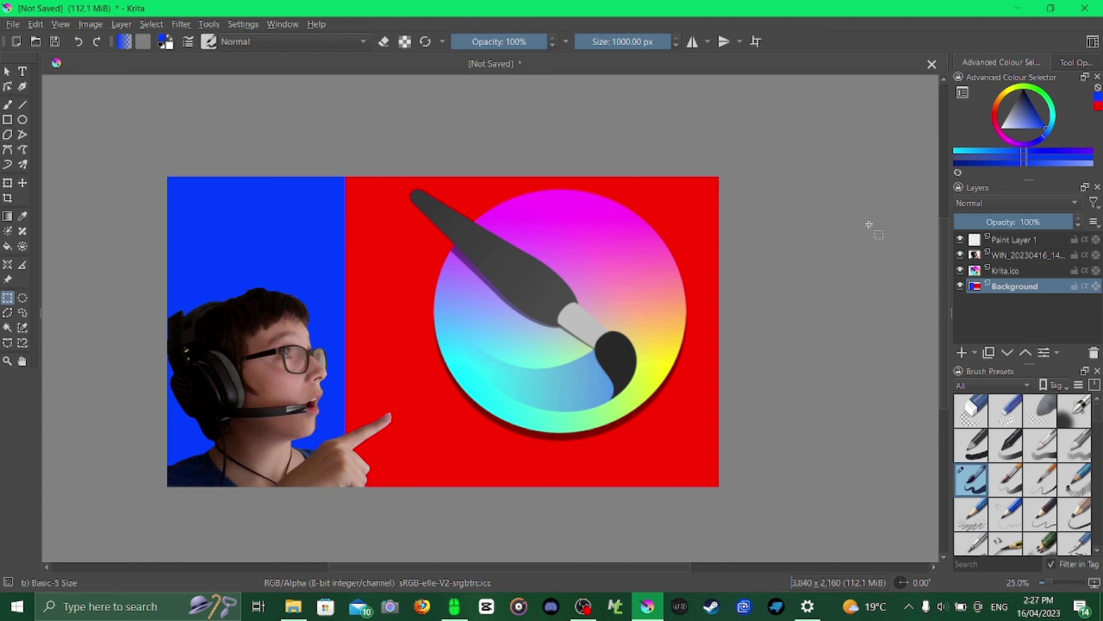
click(1029, 254)
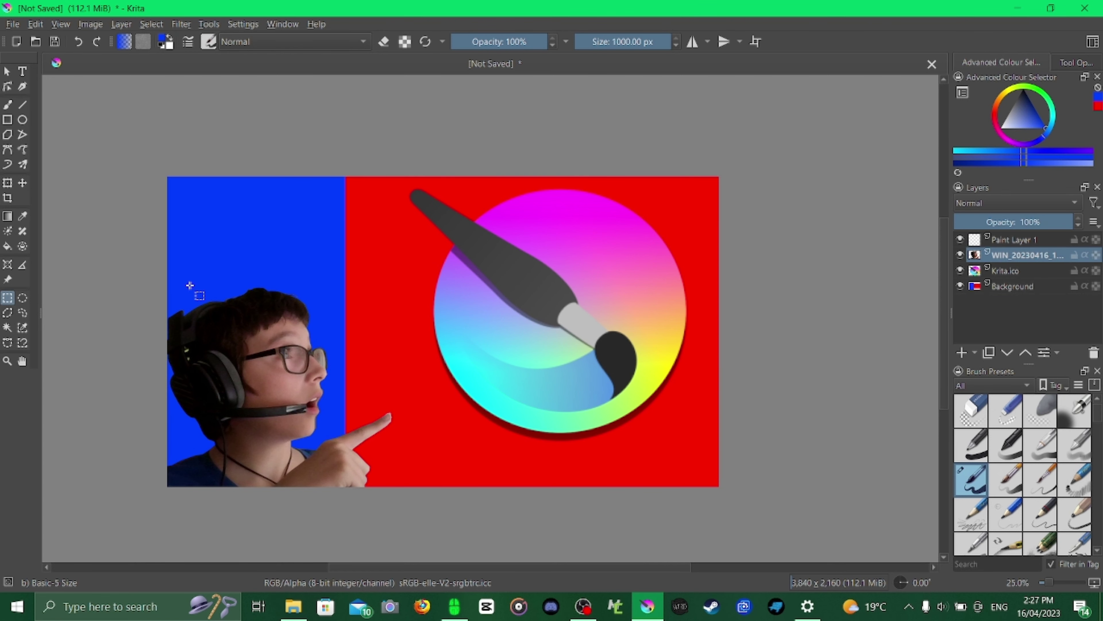
scroll(343, 385, up, 3)
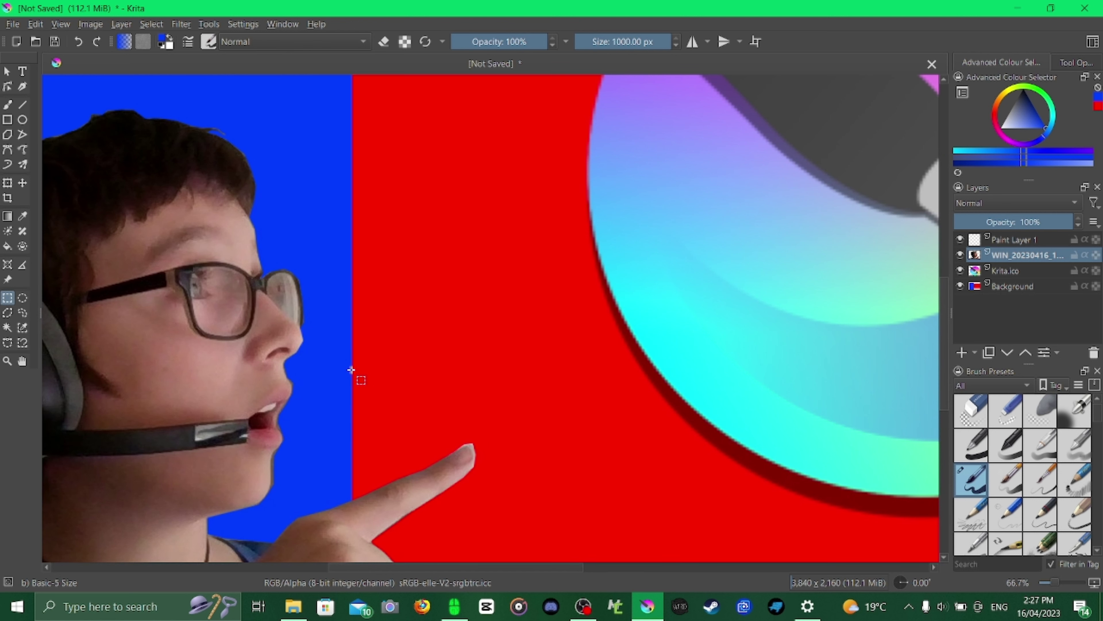
drag(357, 376, 569, 468)
click(356, 168)
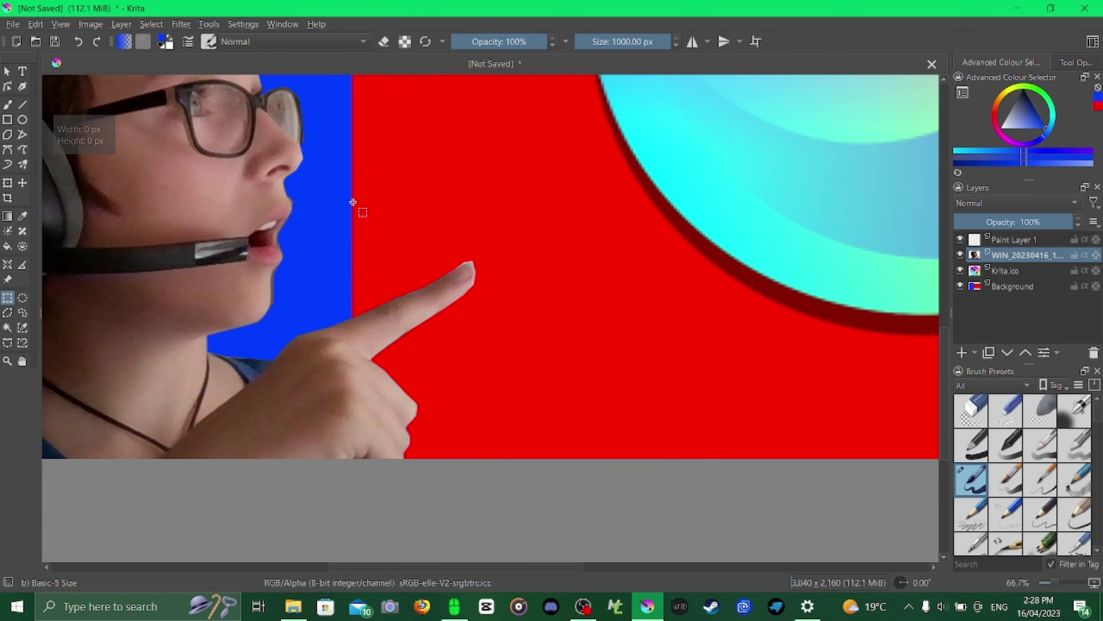
drag(353, 202, 581, 498)
scroll(714, 451, down, 3)
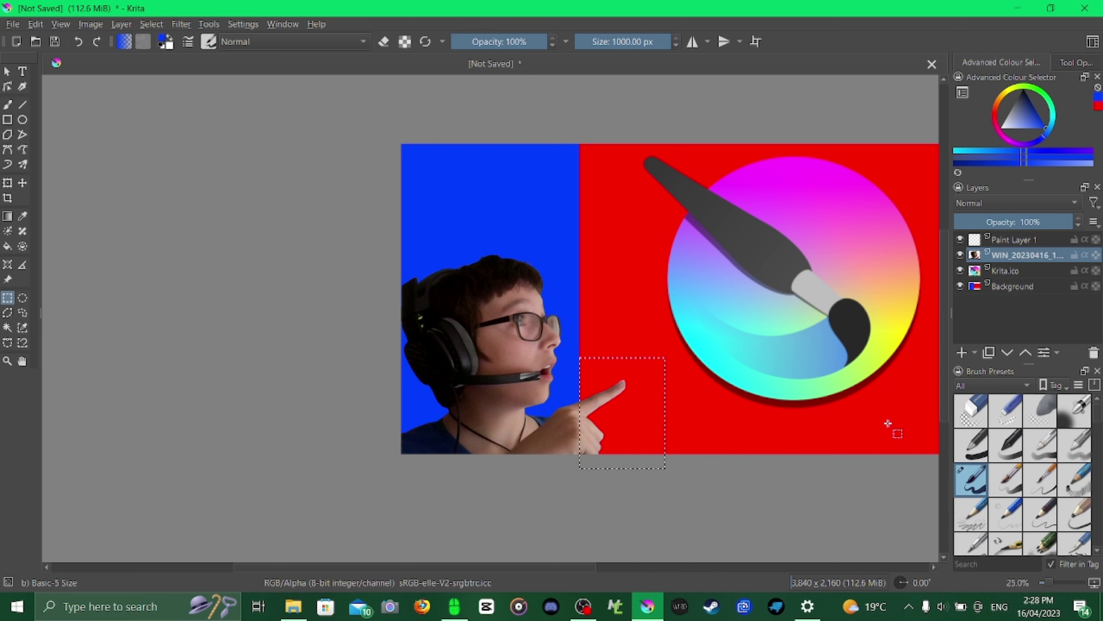
key(ctrl+alt+j)
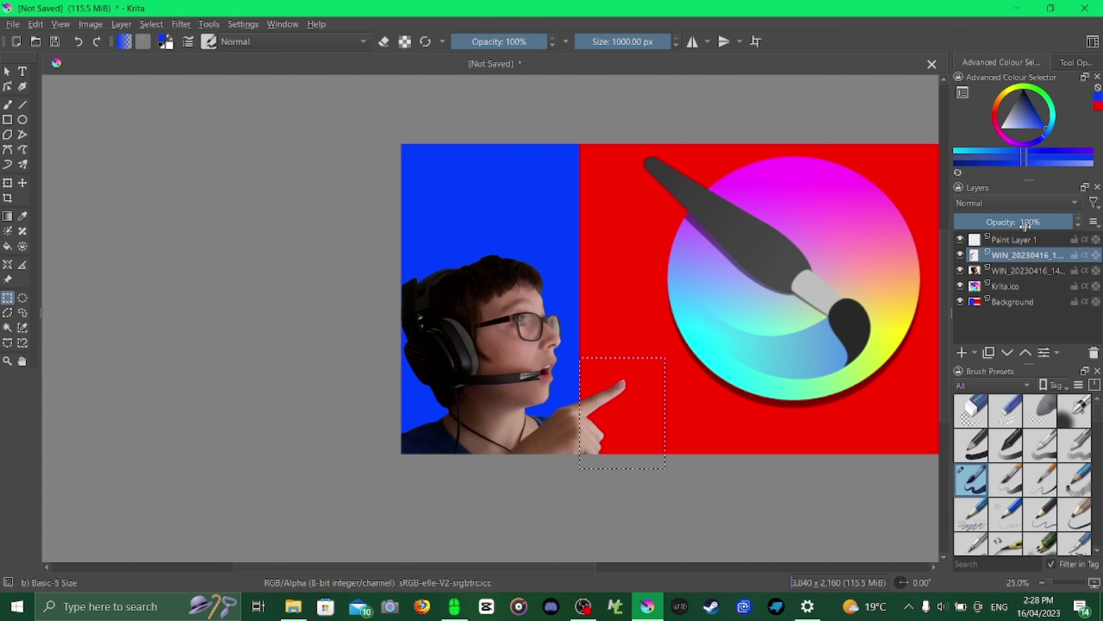
Step: Select the left part of the original photo and copy it to another new layer
click(1027, 268)
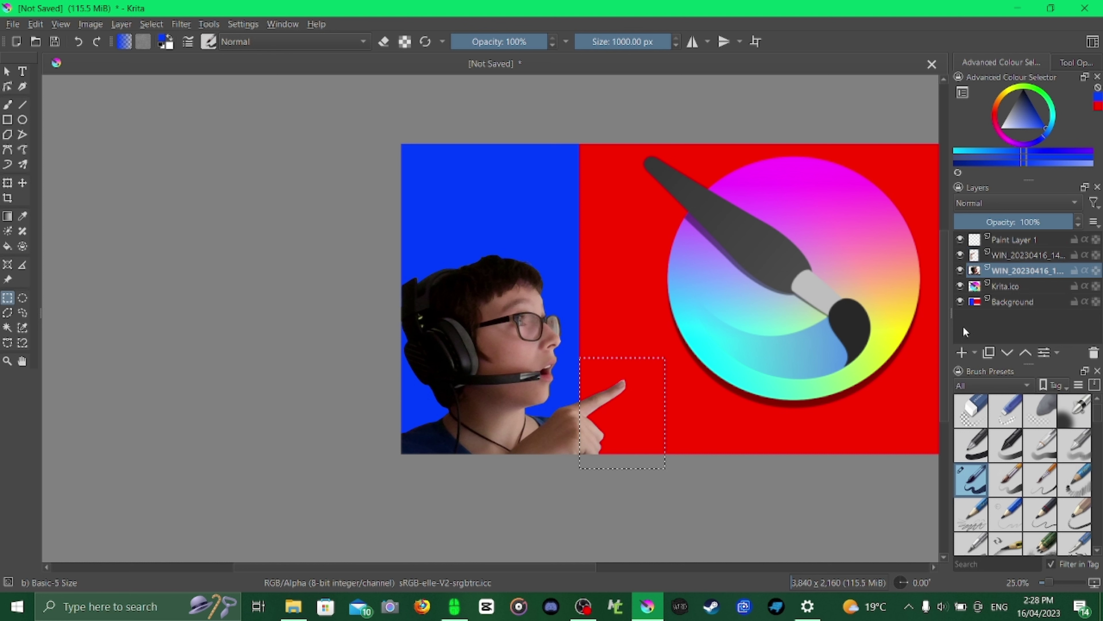
click(647, 505)
drag(344, 228, 581, 538)
key(ctrl+alt+j)
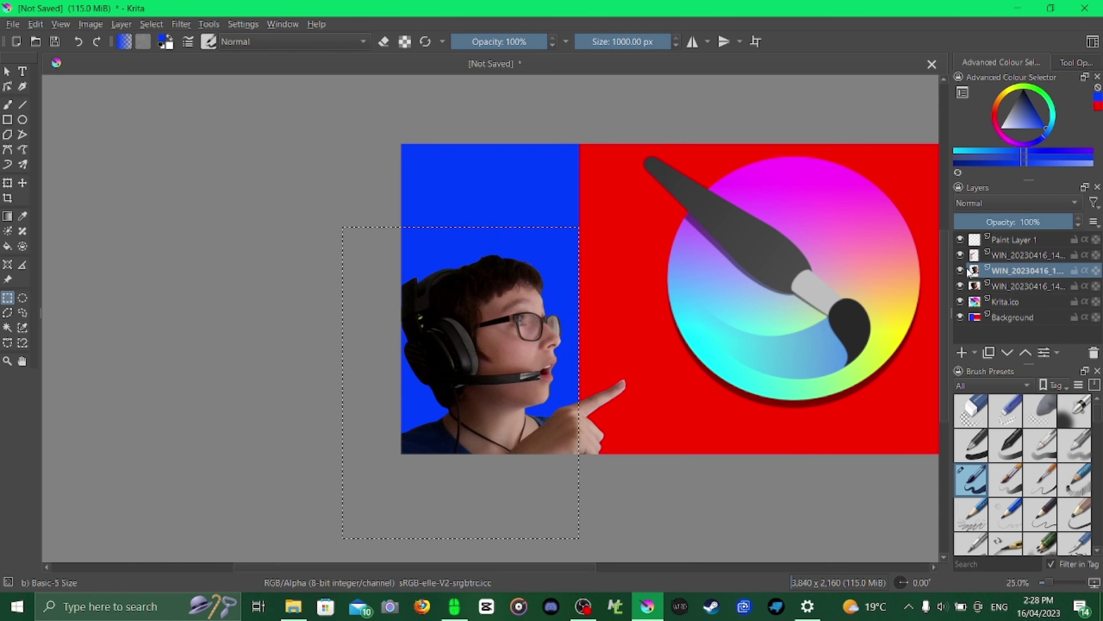
Step: Remove the extra unwanted photo layer
click(1014, 286)
right_click(1015, 287)
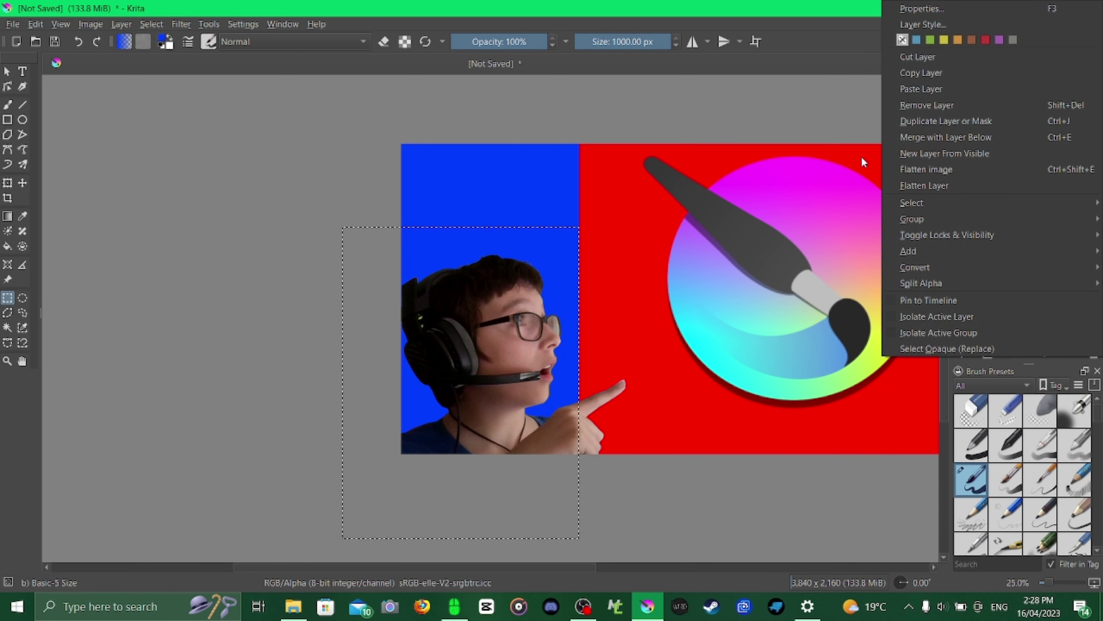
click(948, 110)
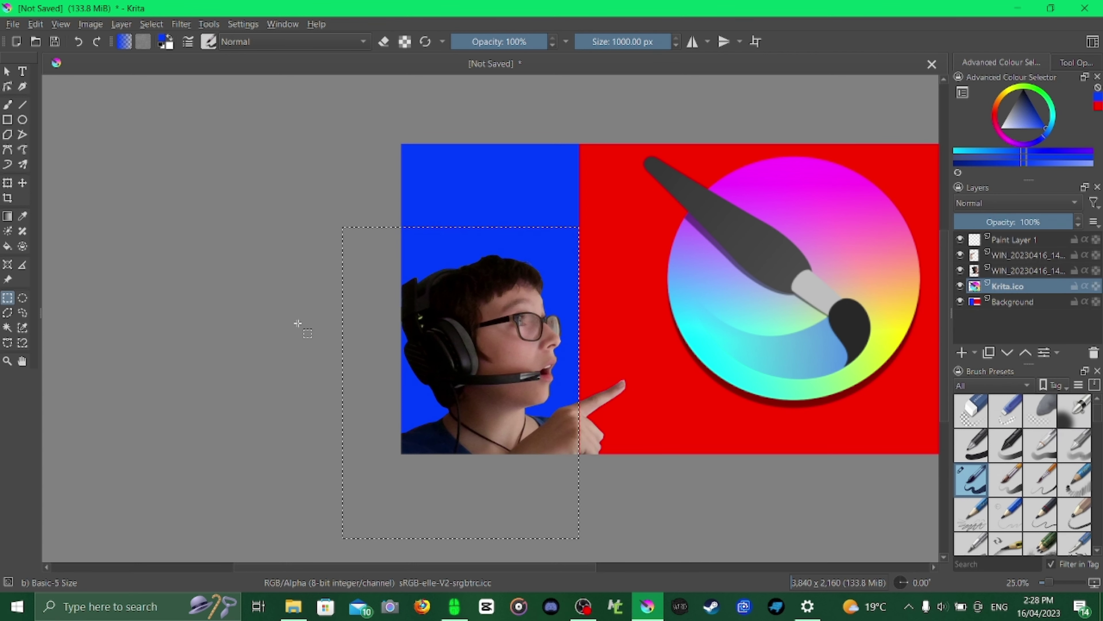
Step: Clear the selection, briefly try the Move tool on the finger layer, then select the person layer
click(917, 283)
scroll(695, 394, up, 2)
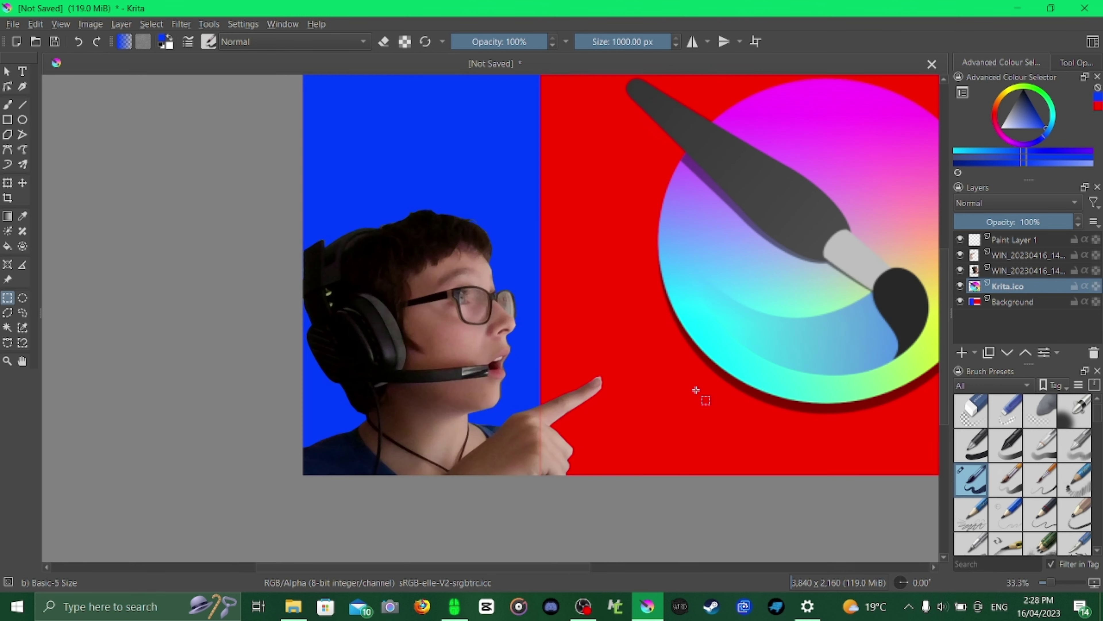
click(1022, 255)
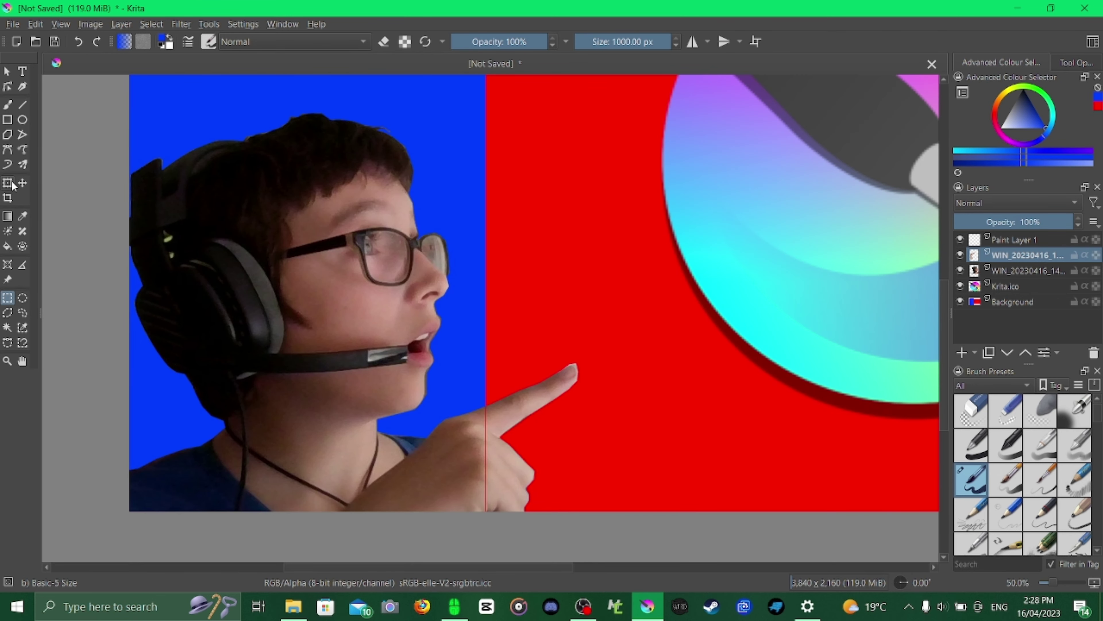
click(23, 183)
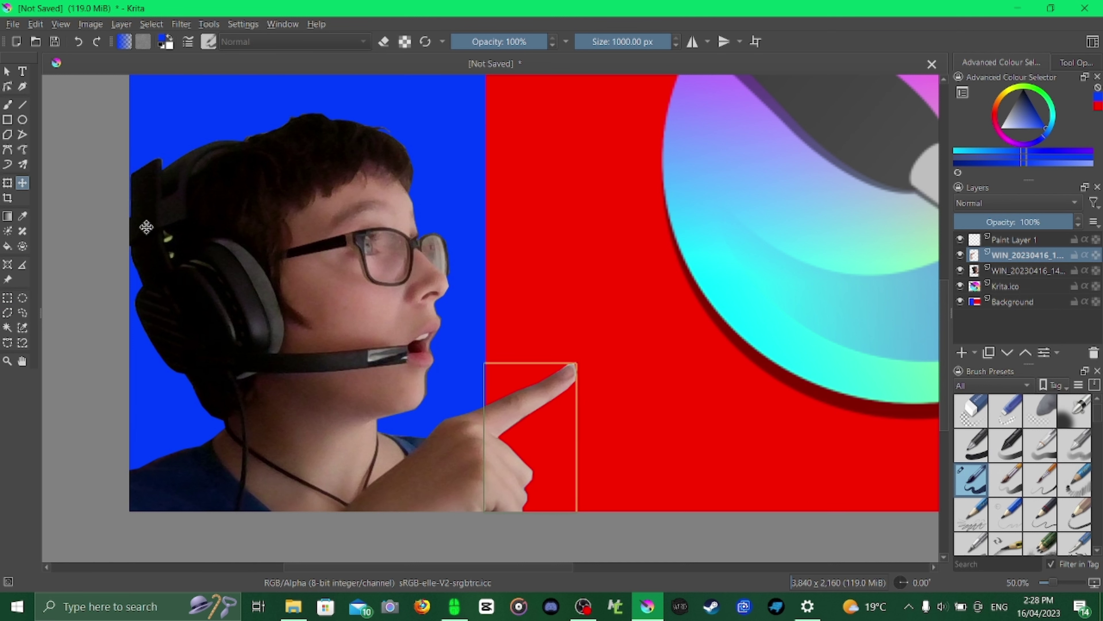
click(7, 71)
scroll(549, 411, down, 2)
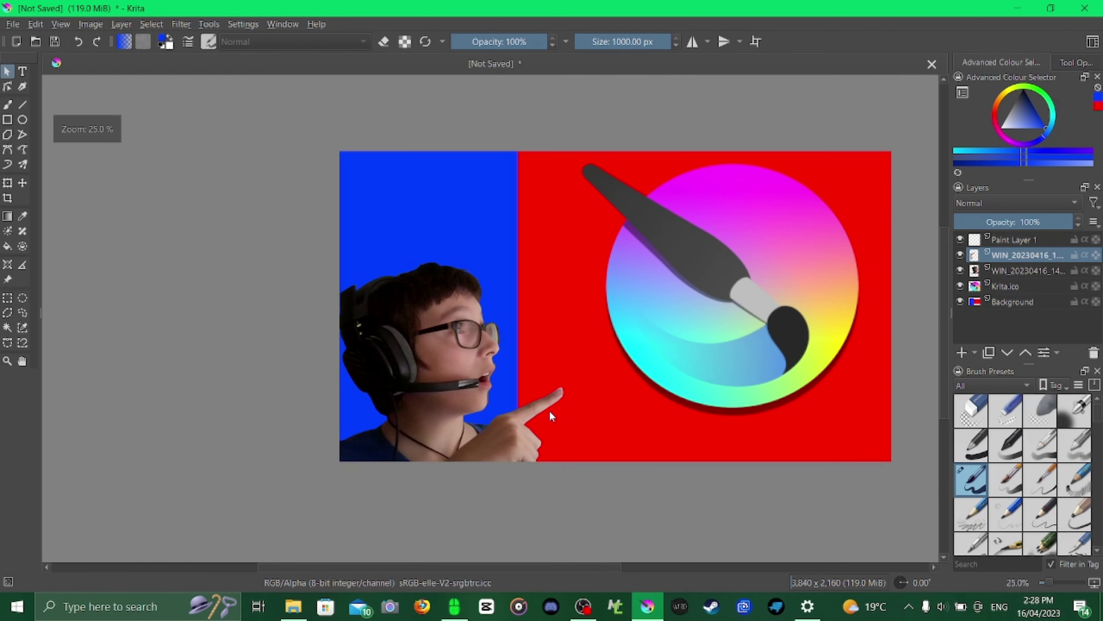
click(1002, 270)
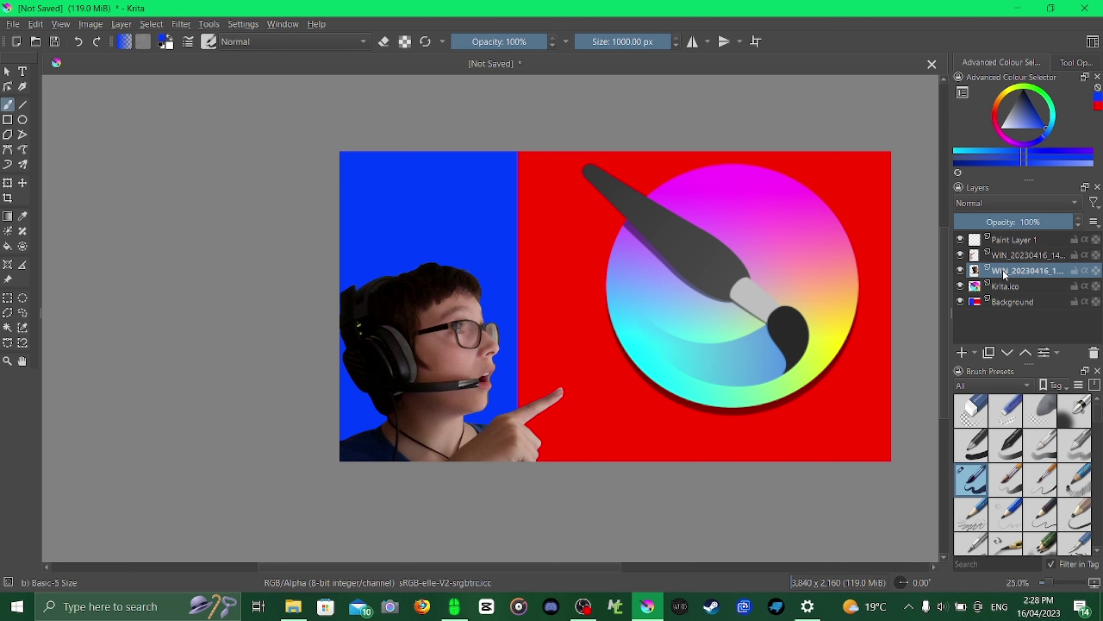
mouse_move(1003, 273)
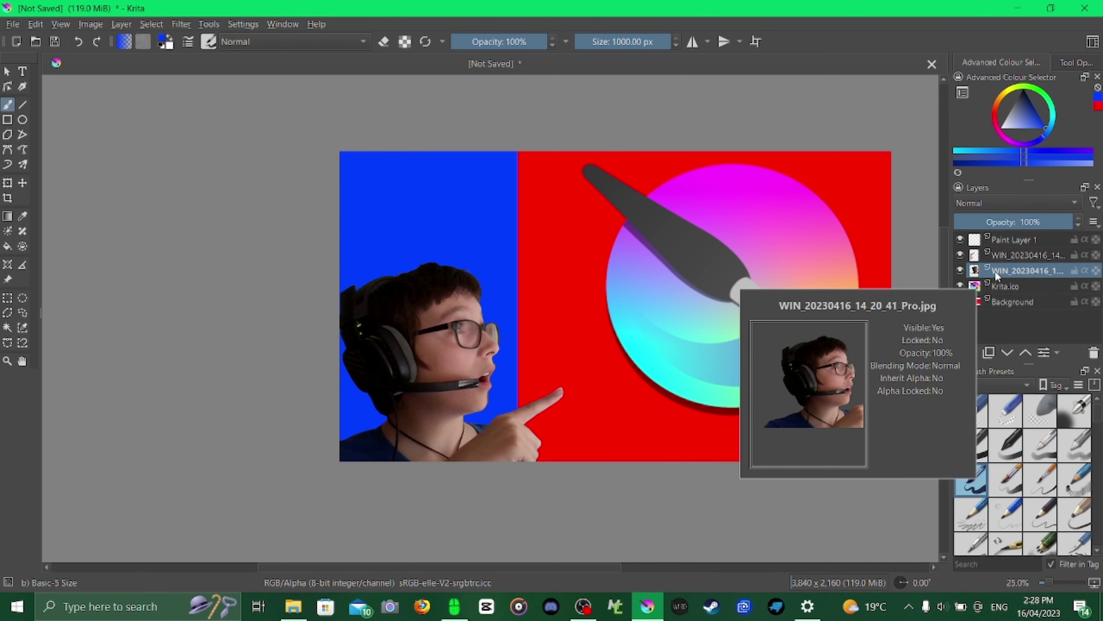
Step: Add a pure red outer glow at 100% opacity and 250 px size to the person layer
right_click(1025, 272)
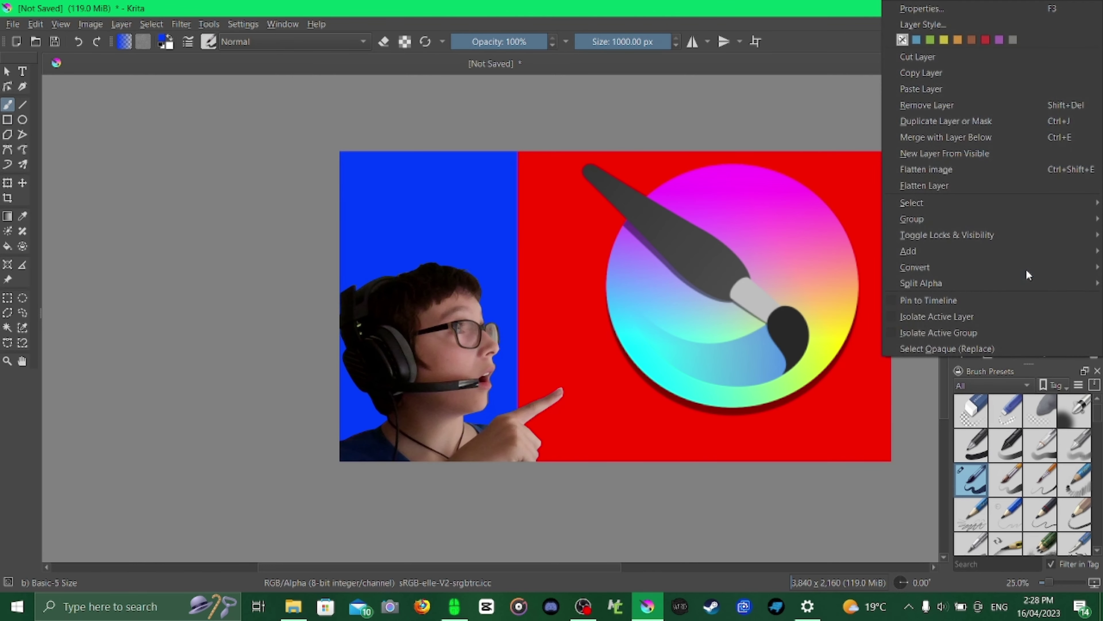
click(928, 26)
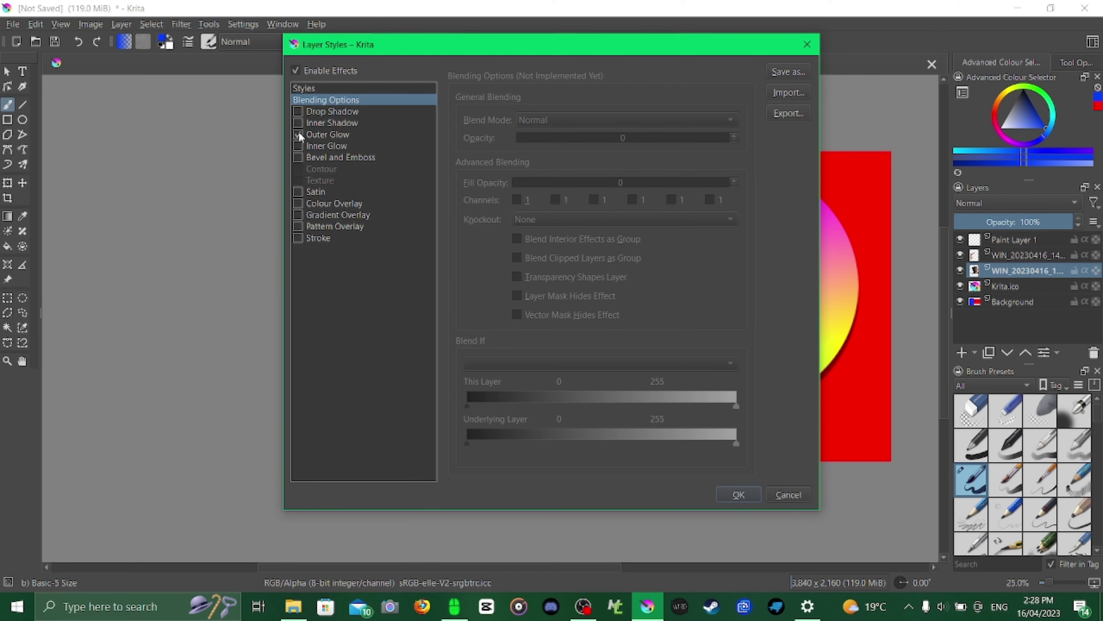
click(345, 135)
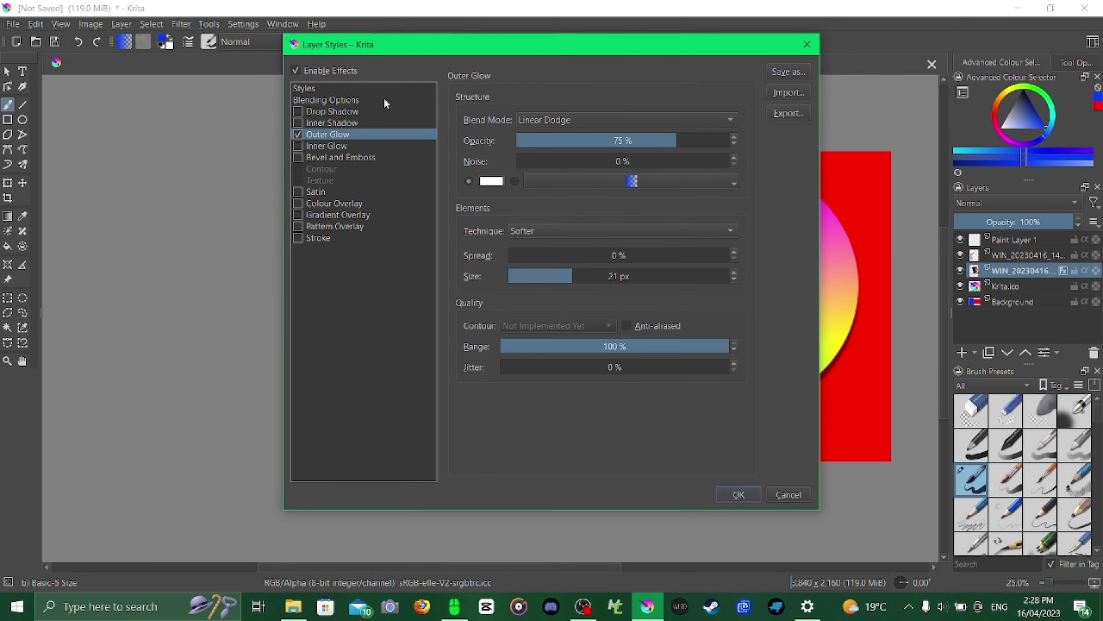
drag(416, 38, 772, 73)
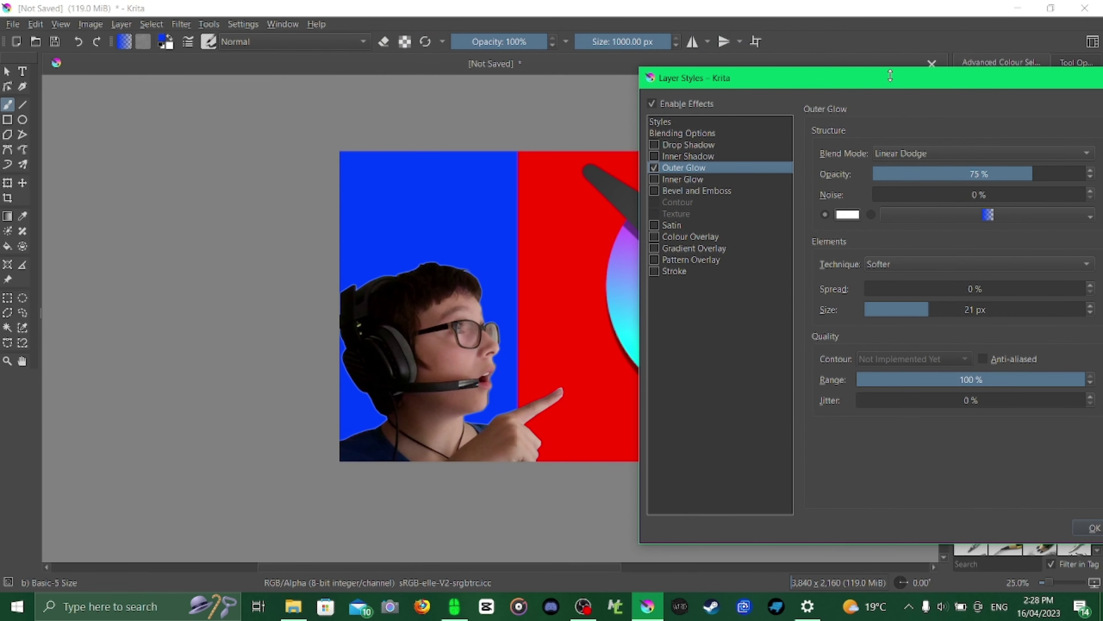
drag(892, 77, 855, 77)
drag(995, 173, 1099, 178)
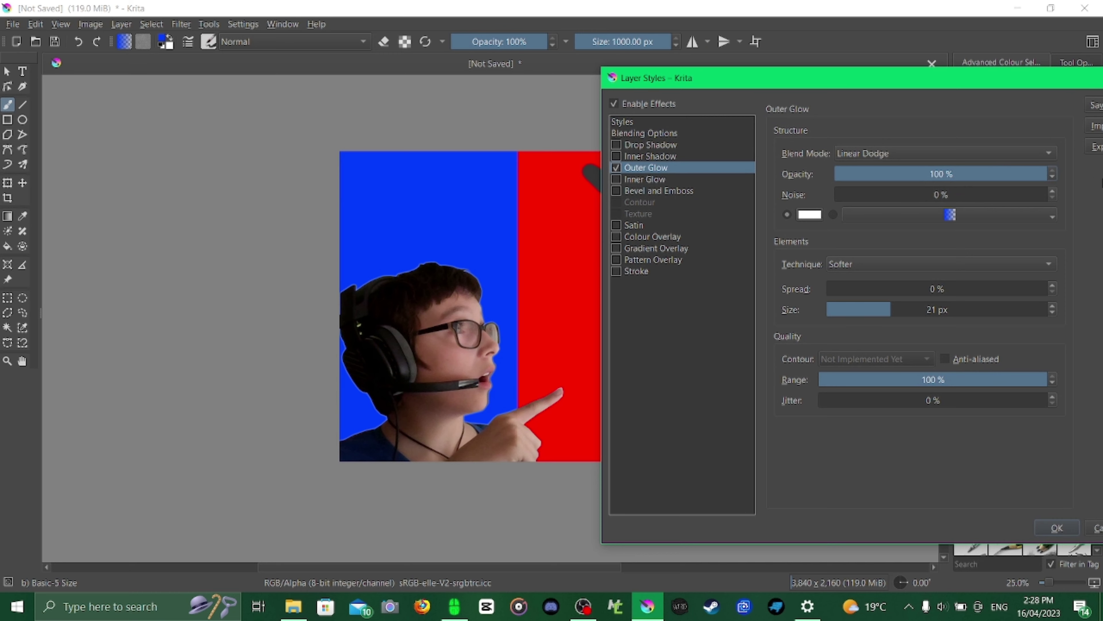
click(809, 214)
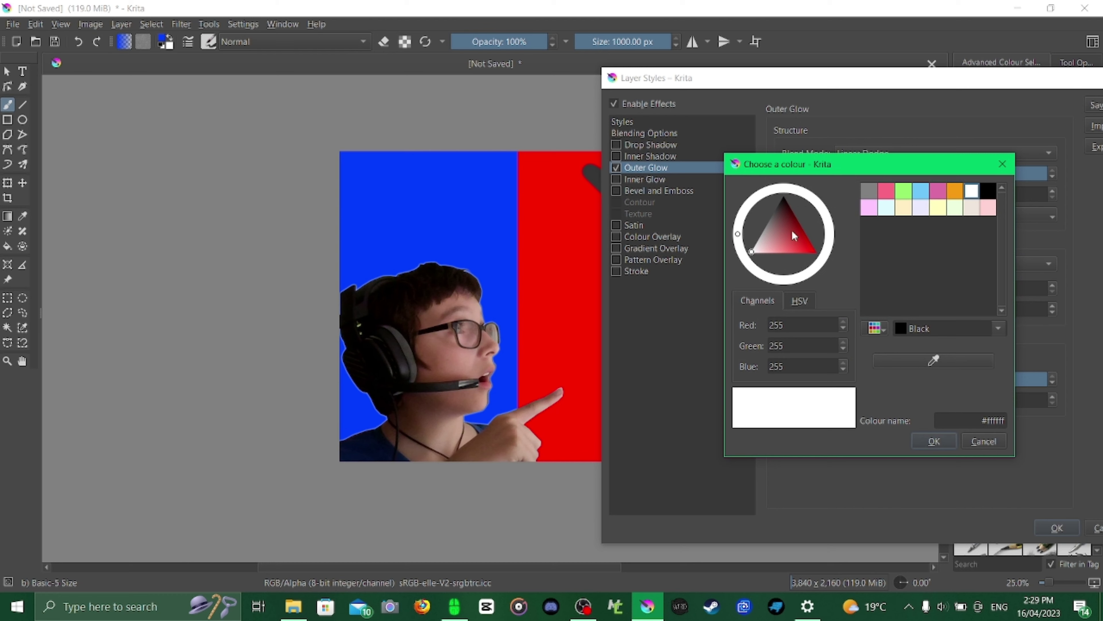
drag(789, 233, 886, 293)
click(936, 441)
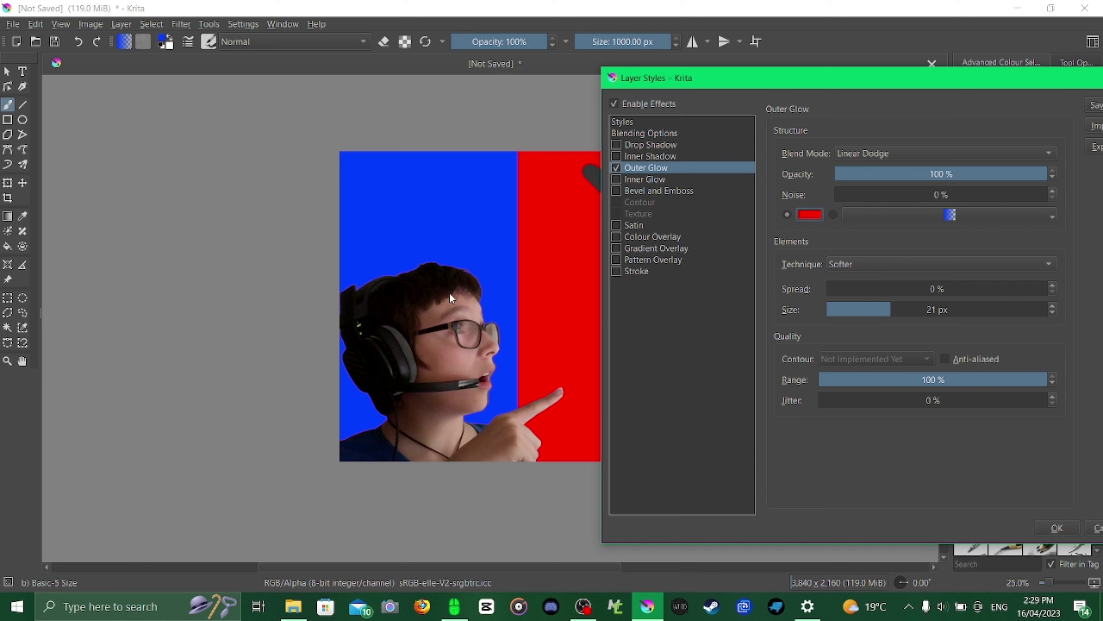
drag(930, 310, 1072, 332)
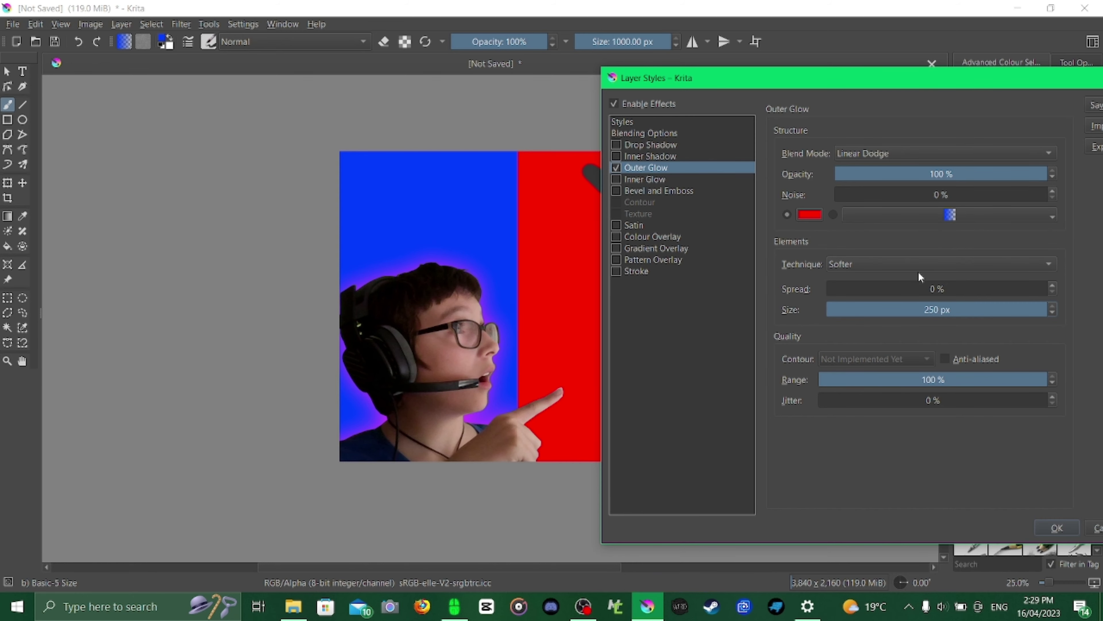
drag(782, 77, 338, 131)
Step: Apply the red glow and close the Layer Style window
click(613, 580)
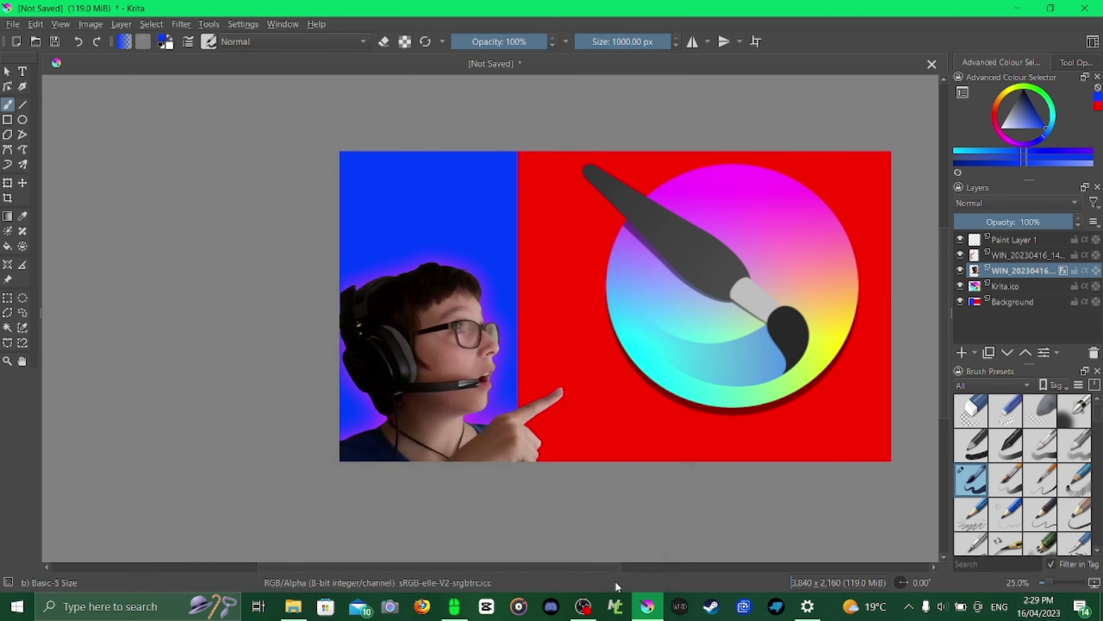
scroll(464, 358, up, 3)
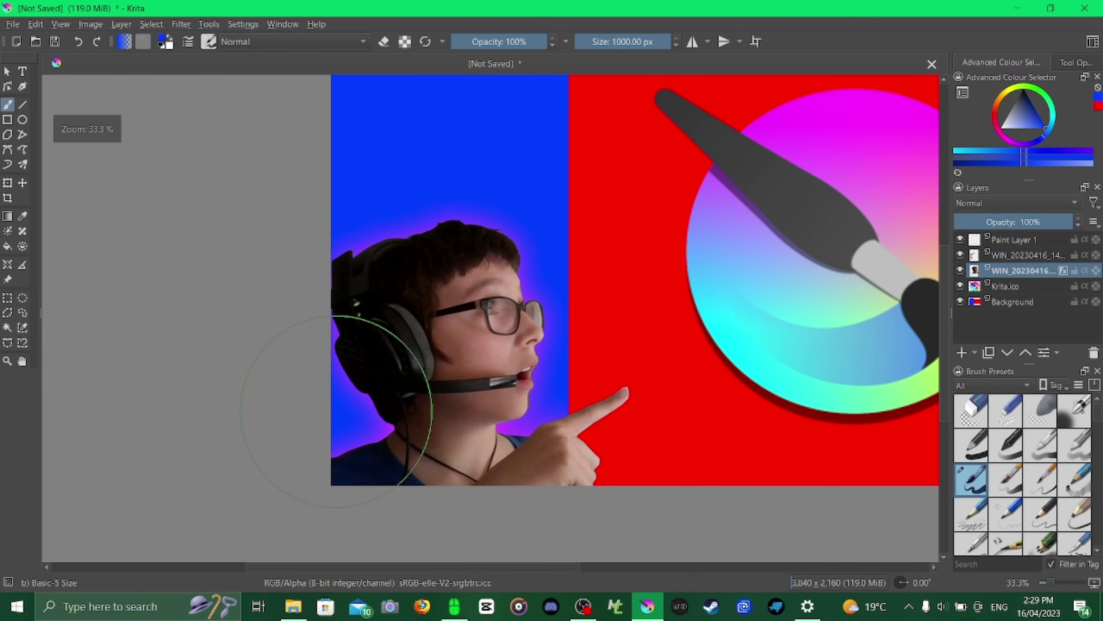
scroll(565, 282, down, 3)
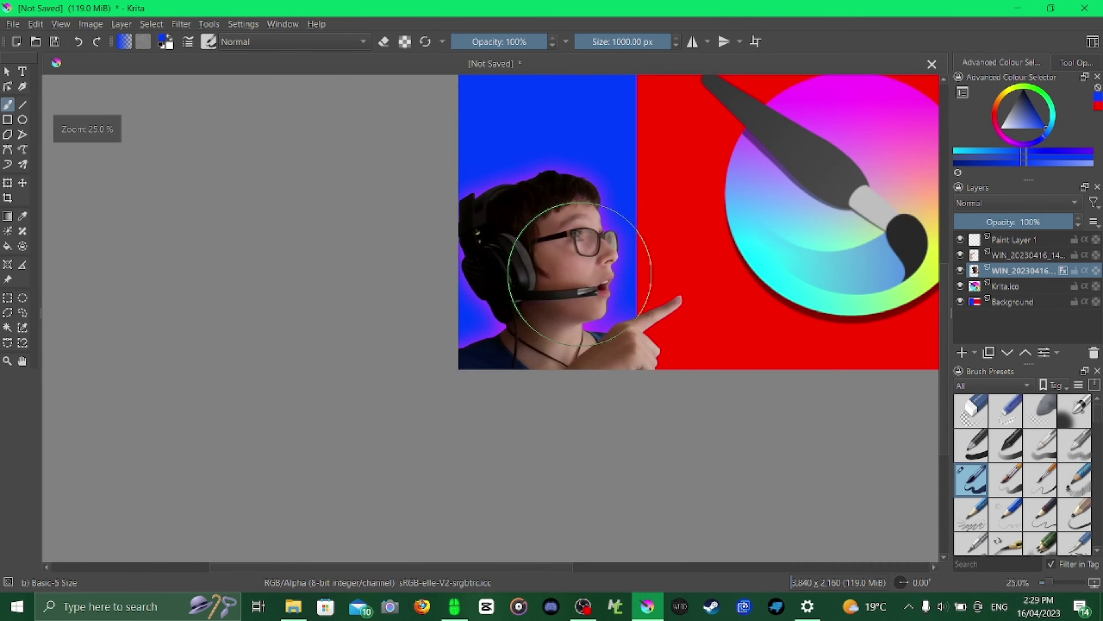
Step: Give the finger layer a 100% opacity, 250 px bright blue (#00a3ff) outer glow
click(1006, 255)
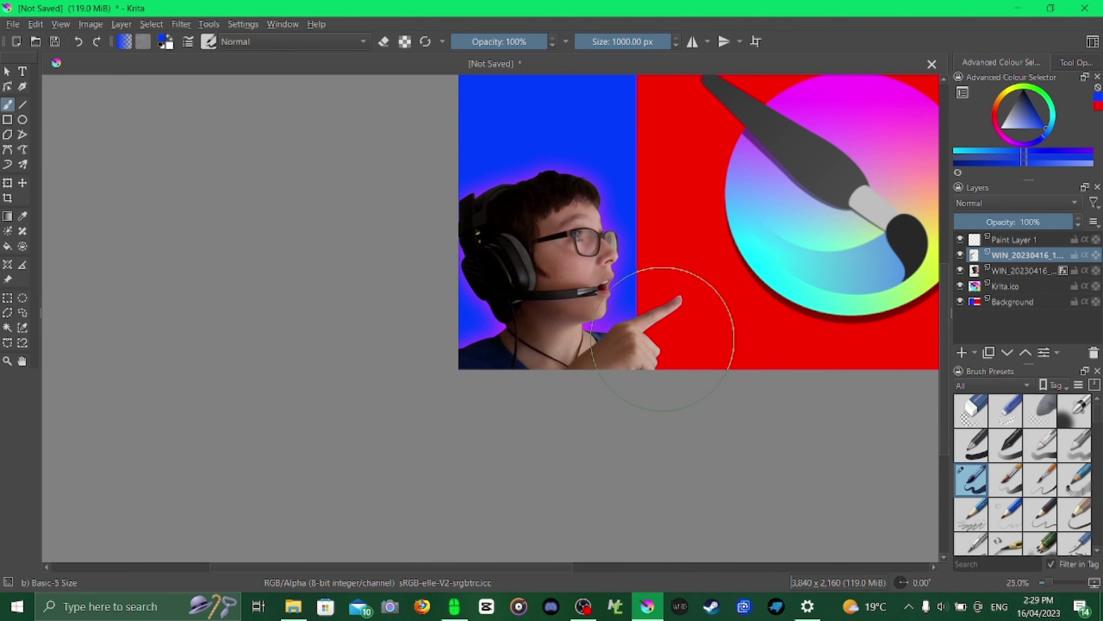
right_click(1018, 256)
click(1002, 281)
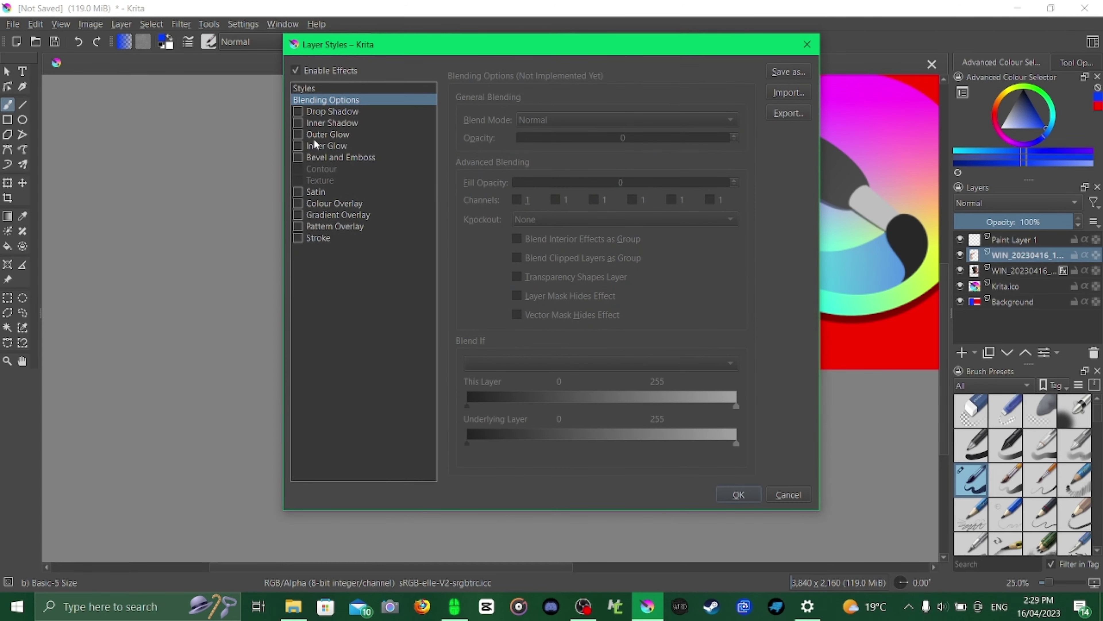
drag(347, 46, 208, 87)
click(242, 179)
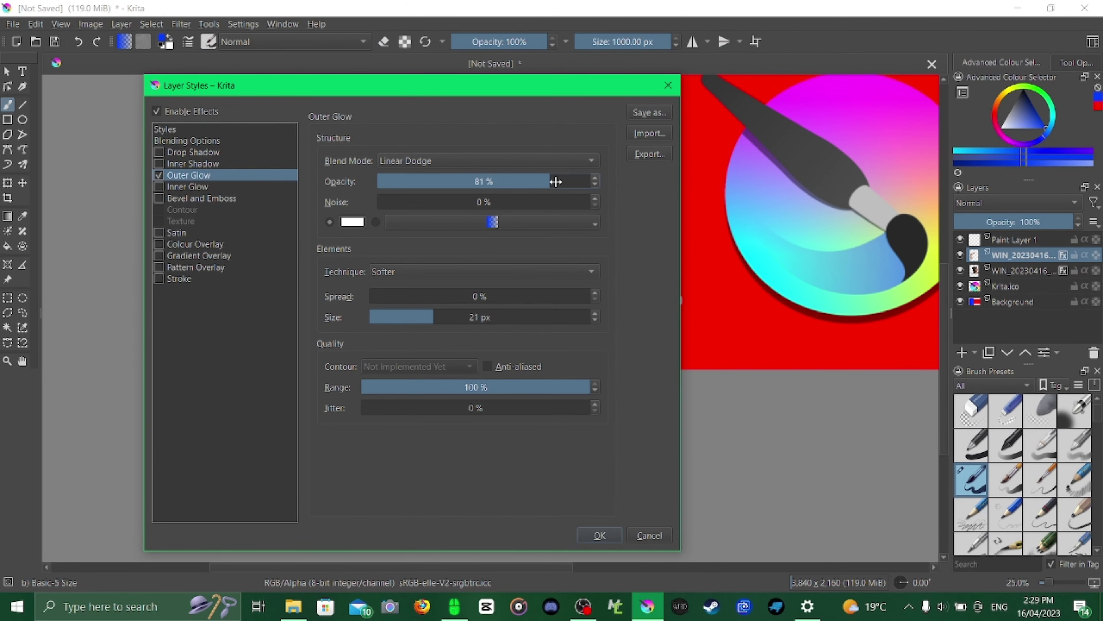
drag(559, 182, 604, 182)
drag(461, 316, 665, 312)
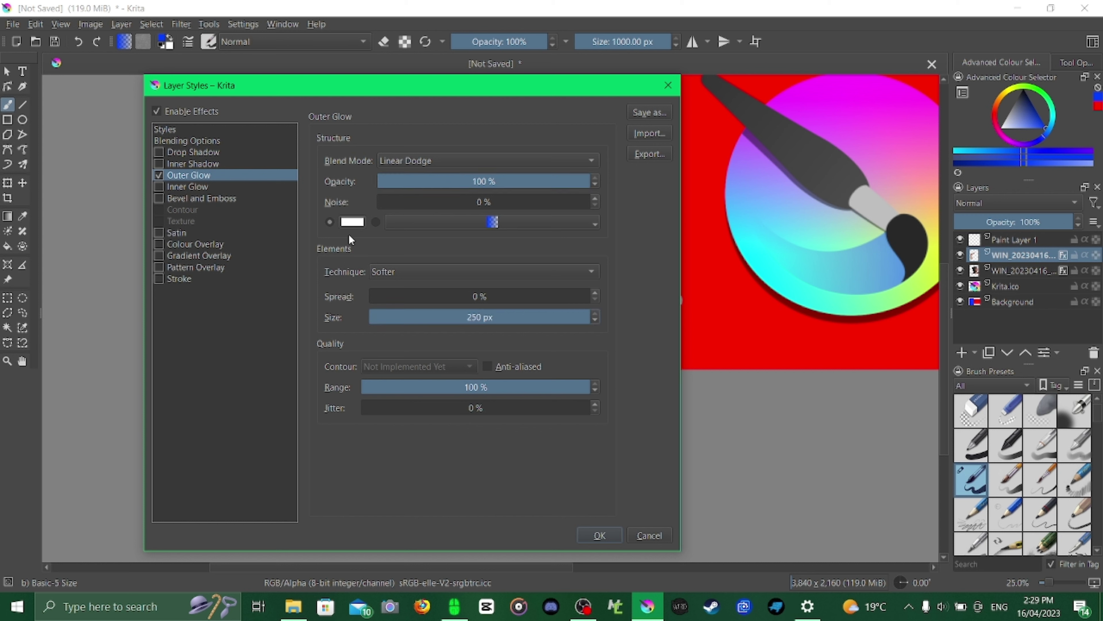
click(352, 221)
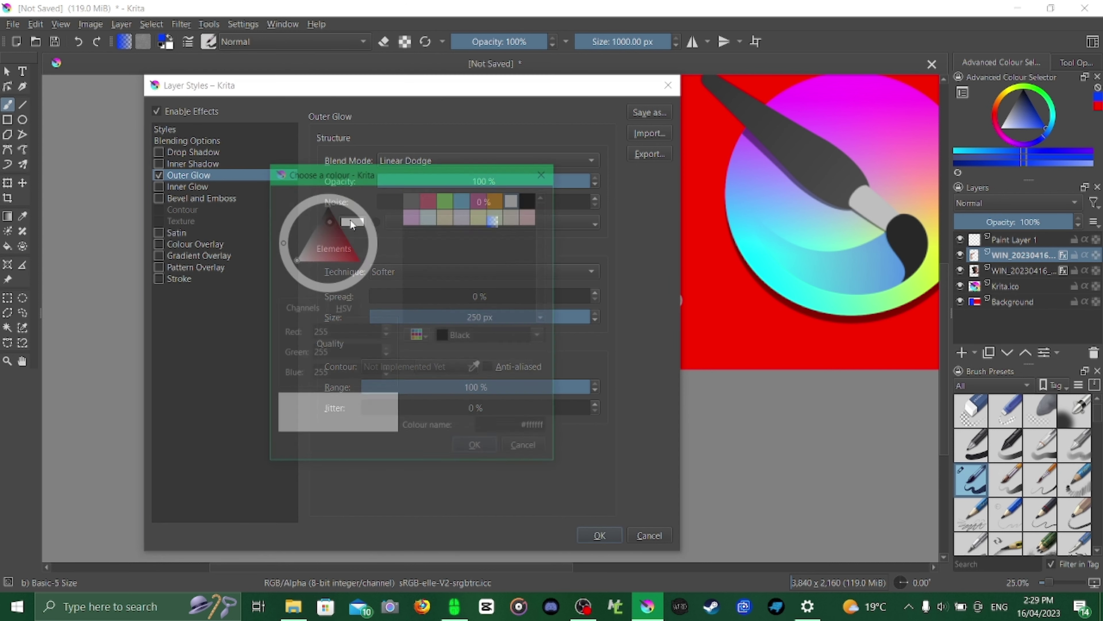
click(467, 199)
drag(326, 248, 357, 260)
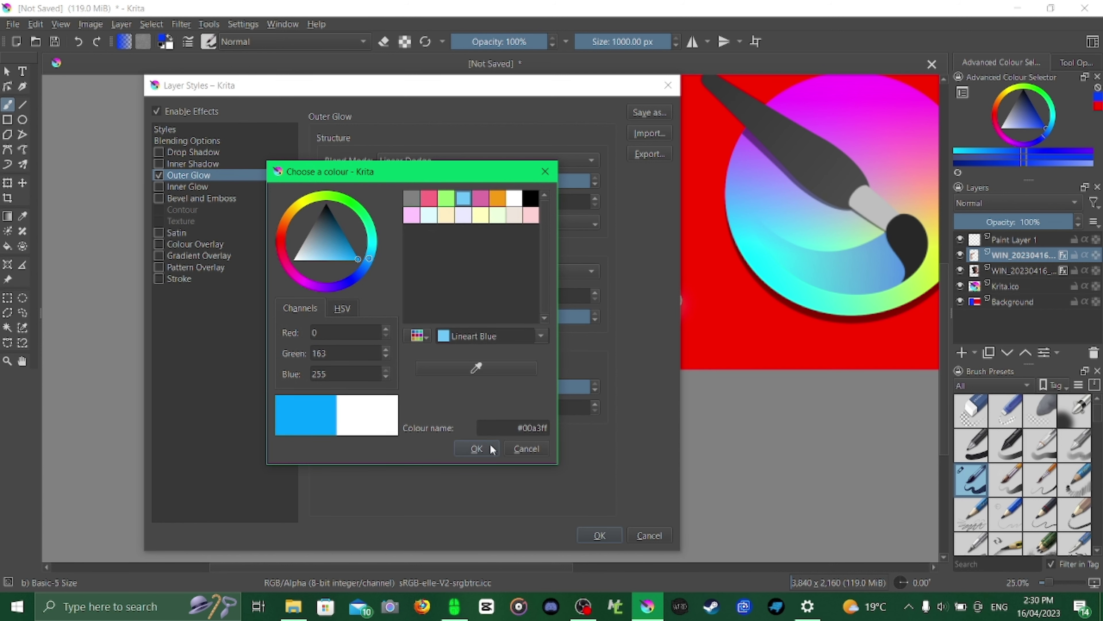
click(477, 449)
click(586, 534)
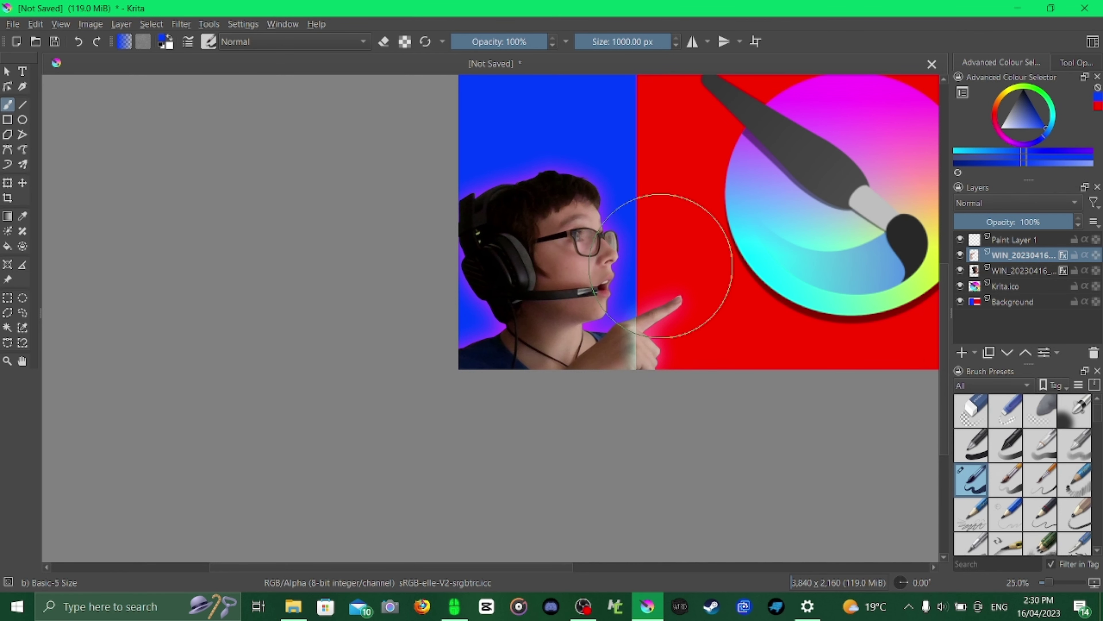
Step: Move the glowing layer down one row, below the other photo layer
drag(1010, 253, 1005, 277)
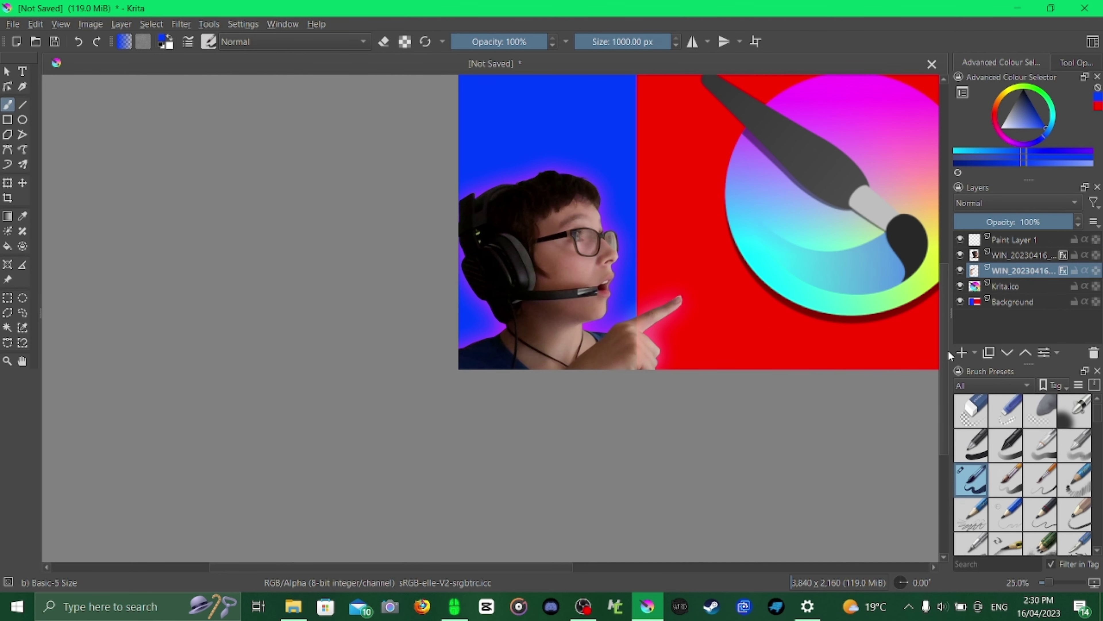
scroll(949, 331, up, 4)
drag(472, 567, 561, 566)
click(1017, 287)
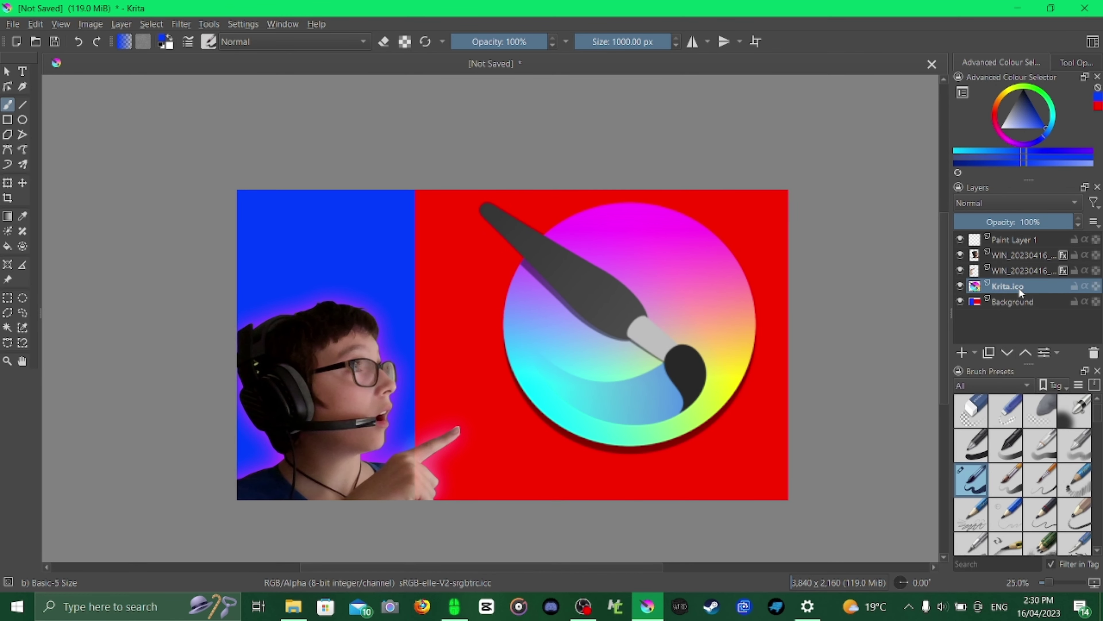
Step: Add a drop shadow to the Krita.ico layer with 50 px distance and 50 px size
right_click(1019, 289)
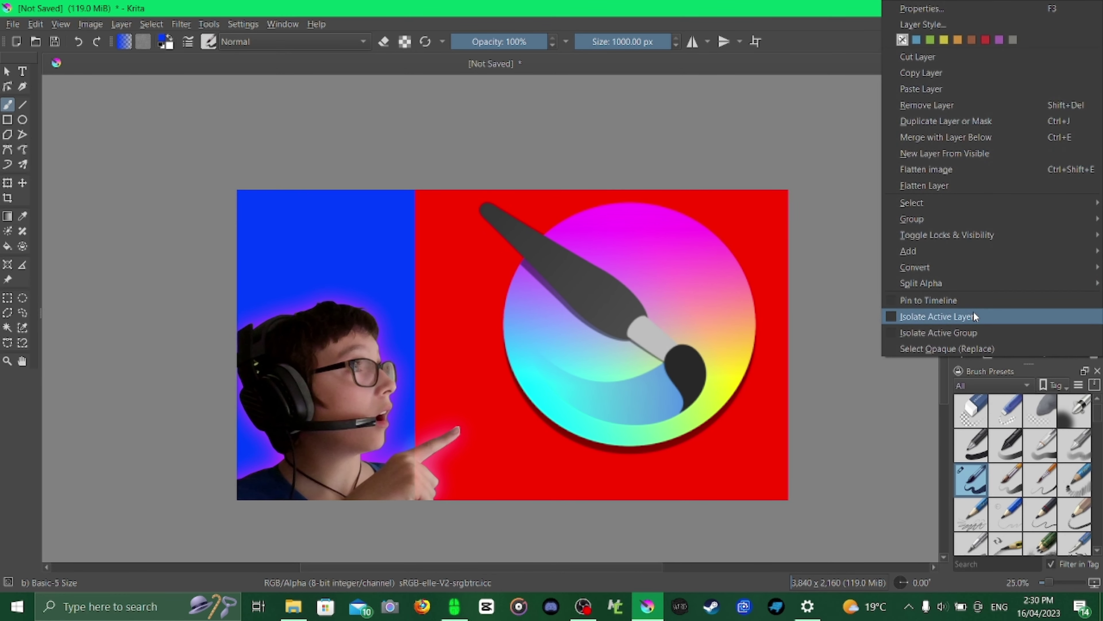
click(931, 24)
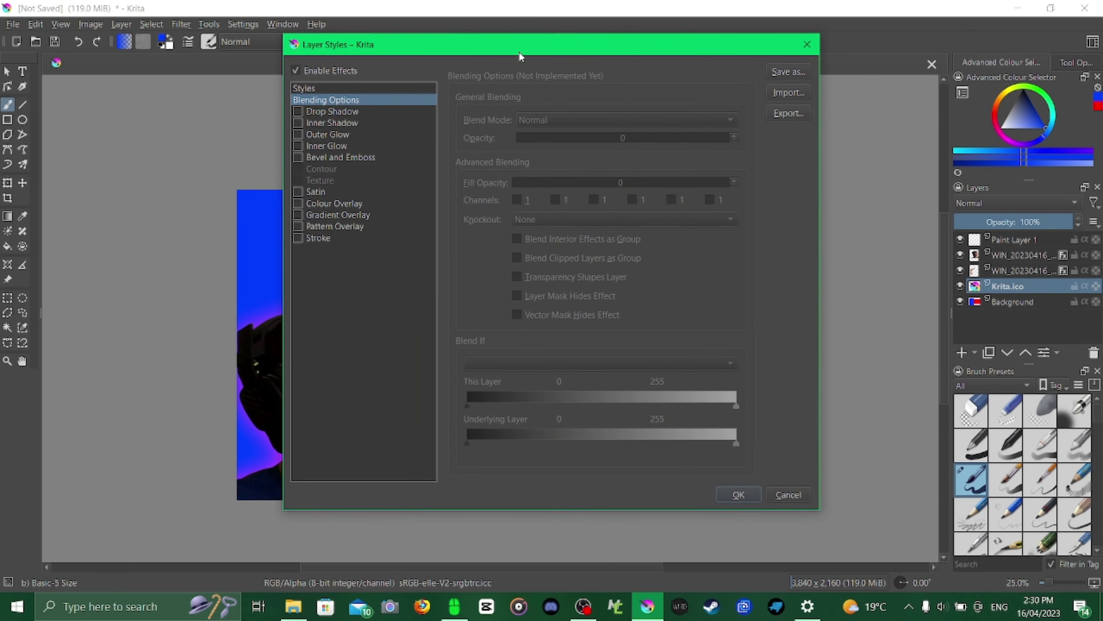
drag(518, 50, 951, 81)
click(731, 139)
drag(828, 72, 909, 83)
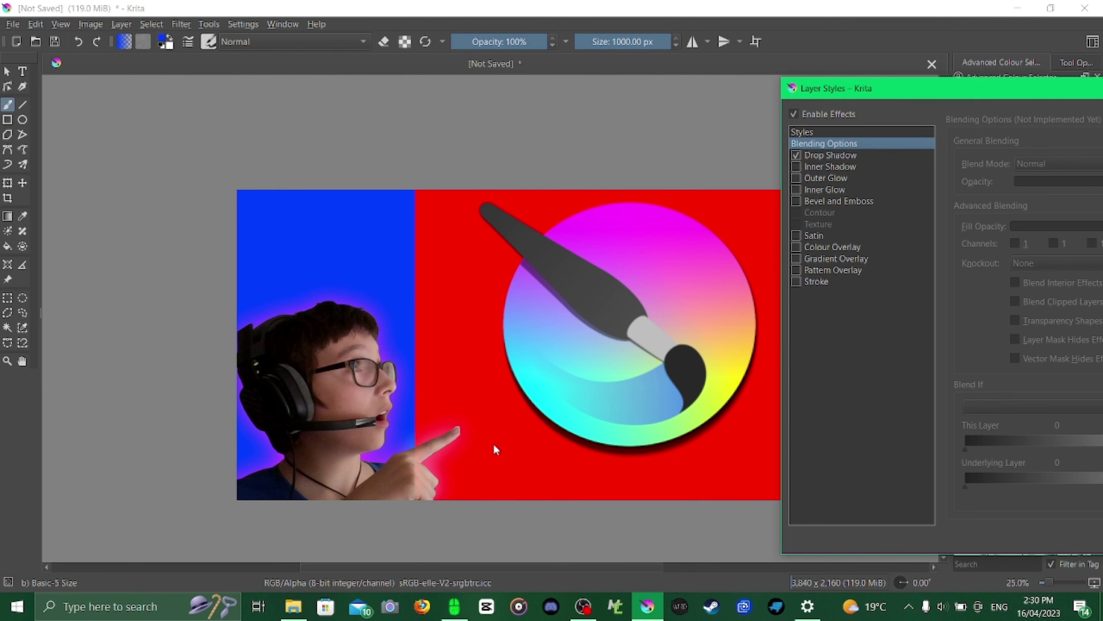
drag(846, 90, 621, 89)
click(622, 145)
drag(767, 89, 610, 87)
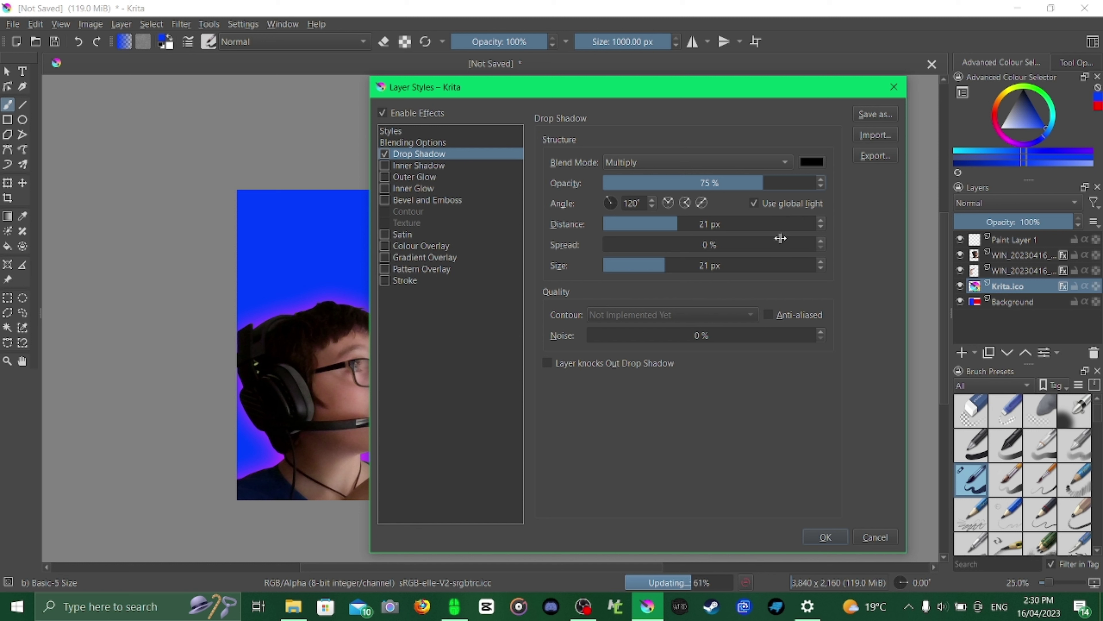
mouse_move(688, 224)
mouse_down()
mouse_move(701, 237)
mouse_move(704, 225)
mouse_up()
click(699, 266)
drag(699, 281, 699, 283)
drag(601, 95, 934, 480)
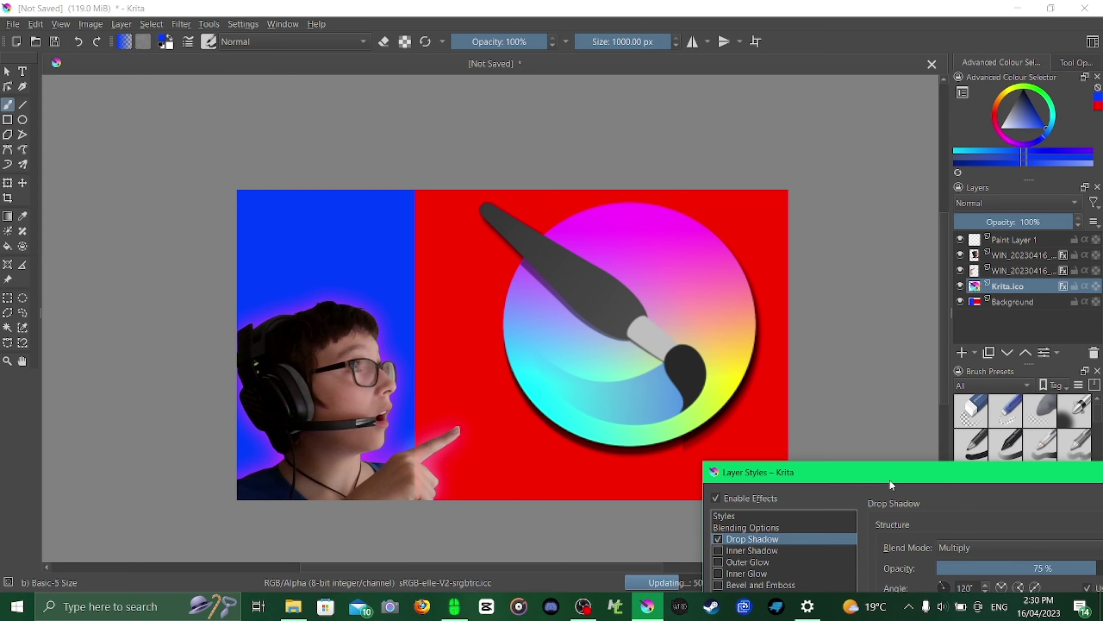
drag(874, 470, 936, 122)
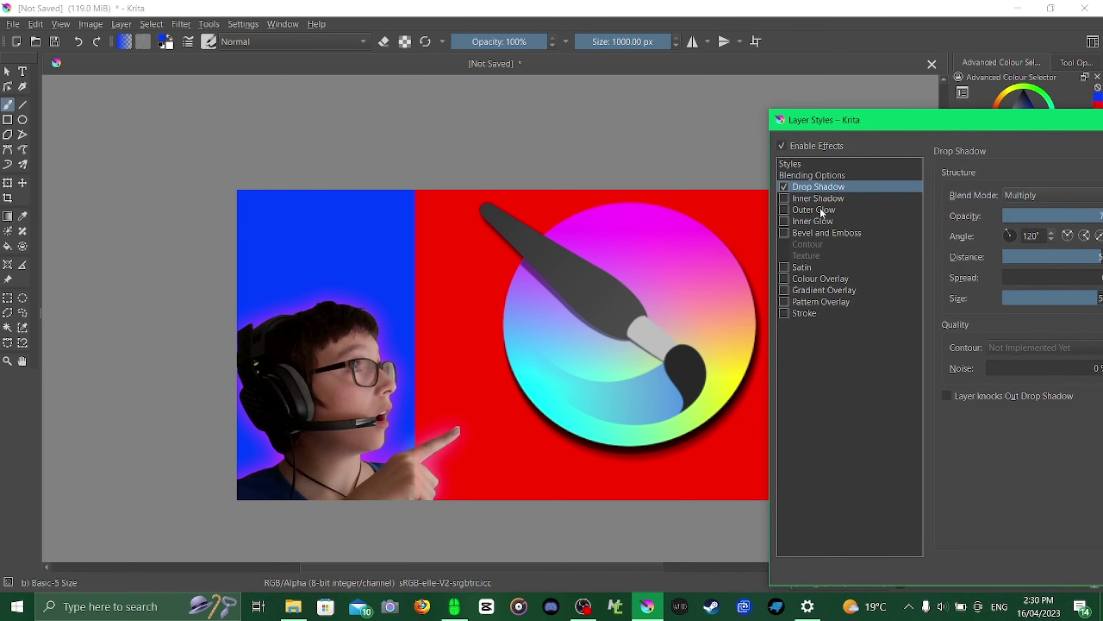
Step: Apply a Maze_lines pattern overlay at 20% opacity and 100% scale to the icon
click(819, 301)
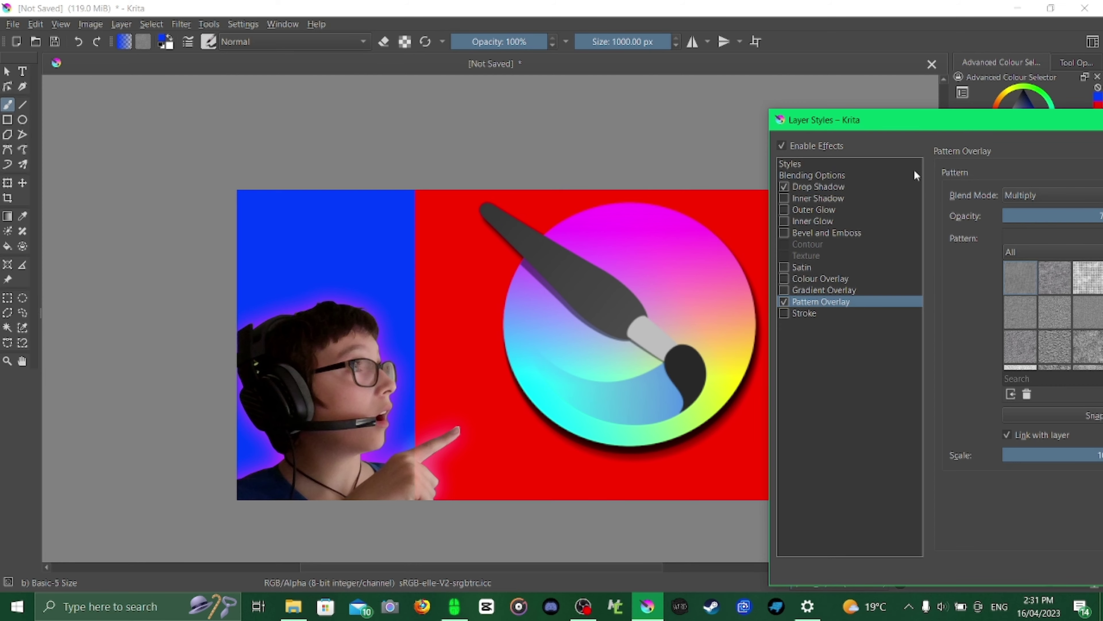
drag(973, 130, 935, 113)
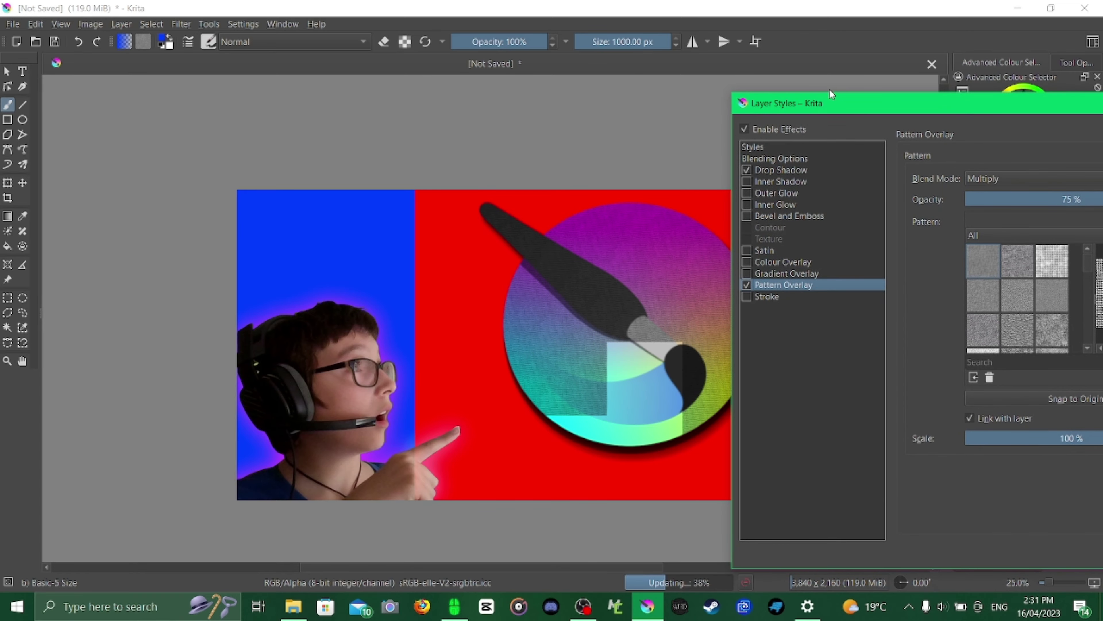
drag(829, 103, 182, 95)
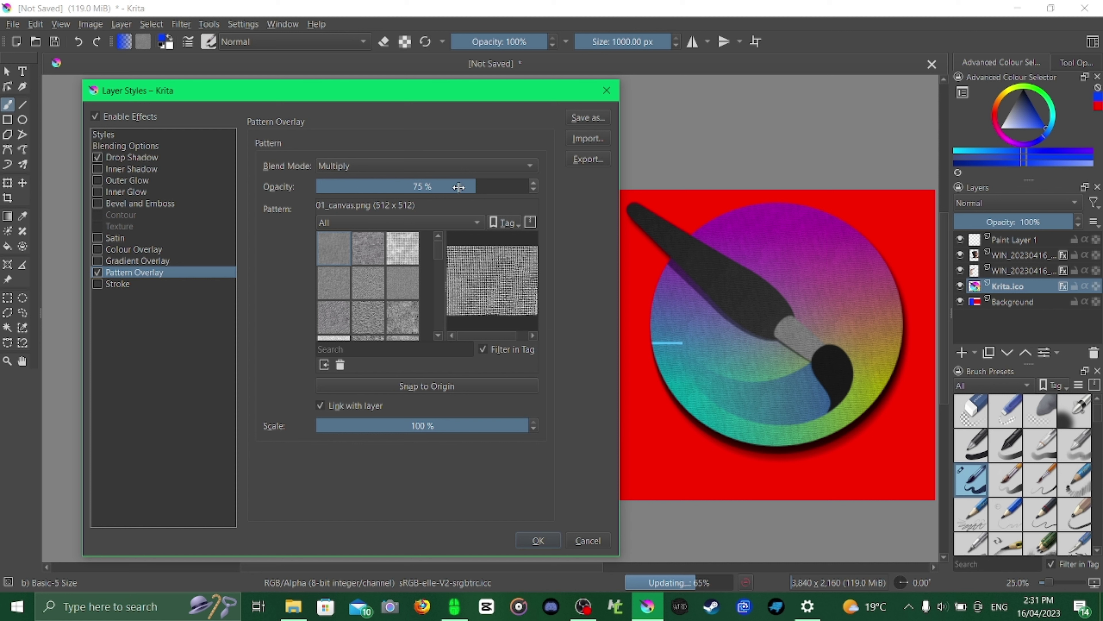
click(422, 189)
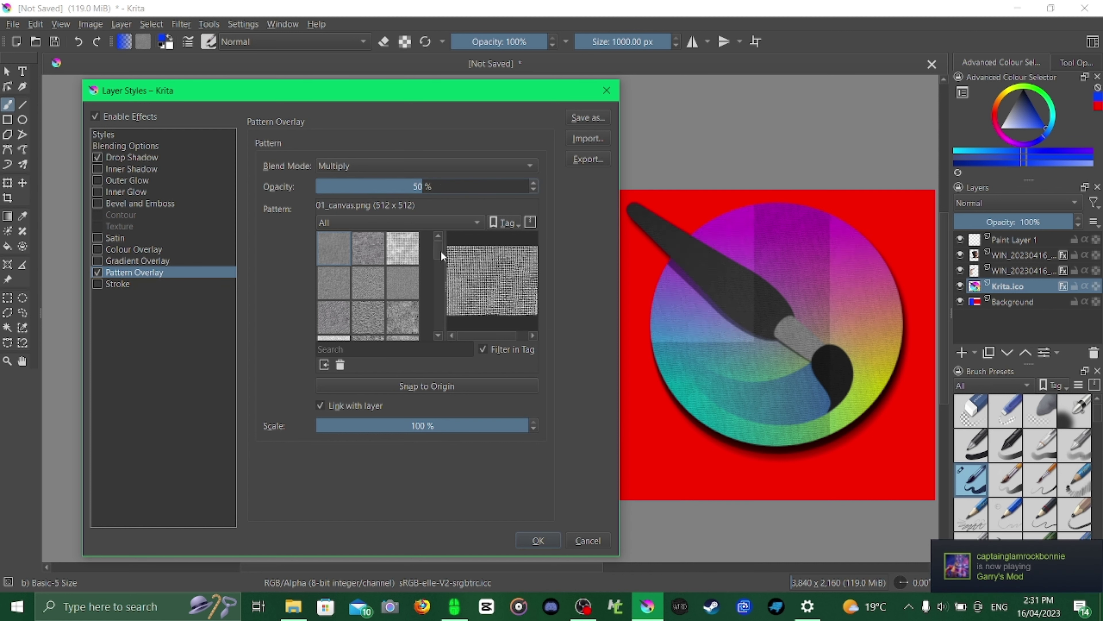
drag(441, 251, 438, 301)
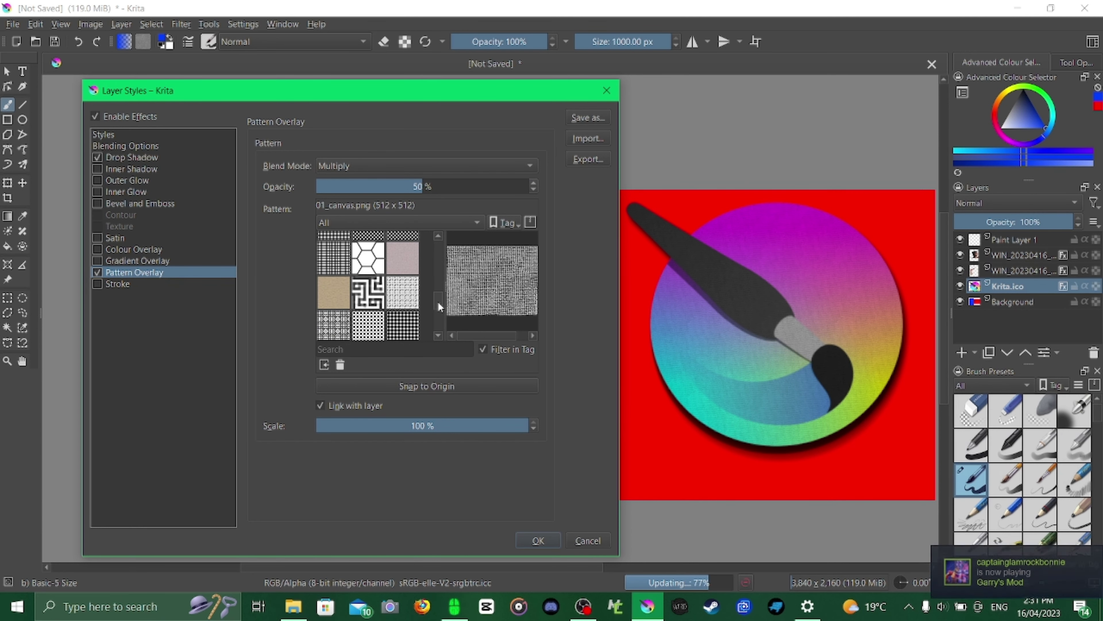
click(371, 293)
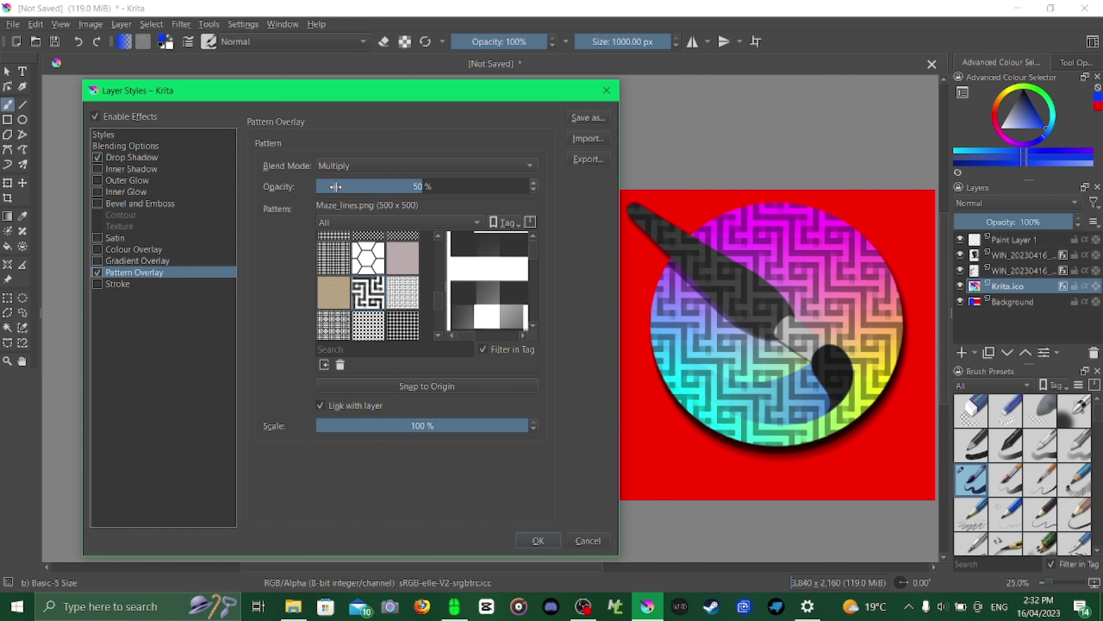
drag(337, 188, 359, 190)
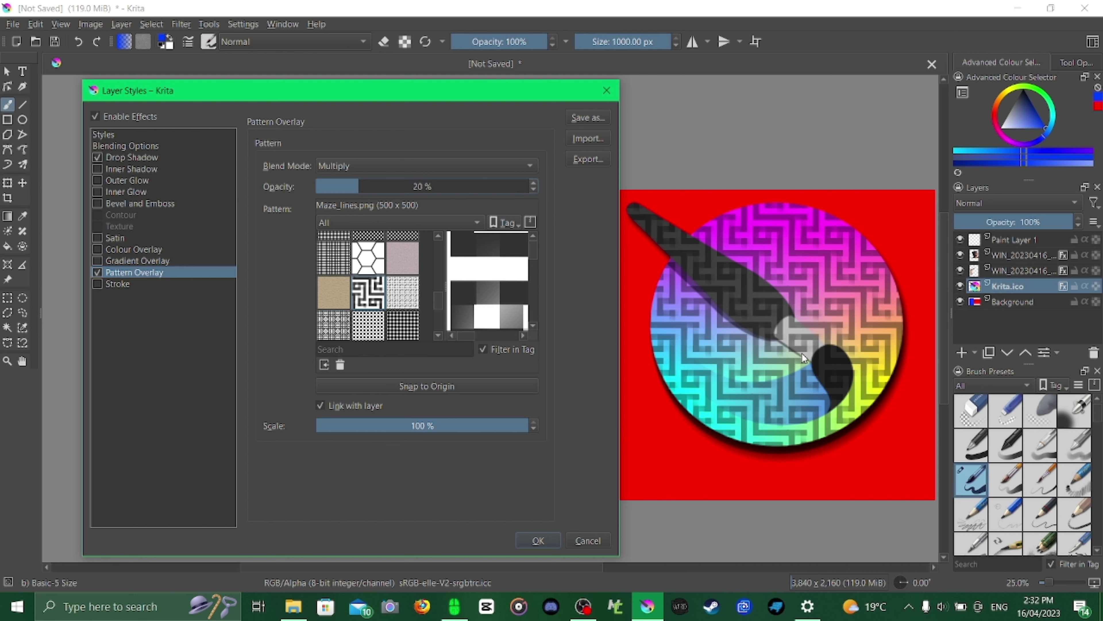
mouse_move(801, 352)
mouse_down()
mouse_move(865, 356)
mouse_move(836, 303)
mouse_move(812, 367)
mouse_up()
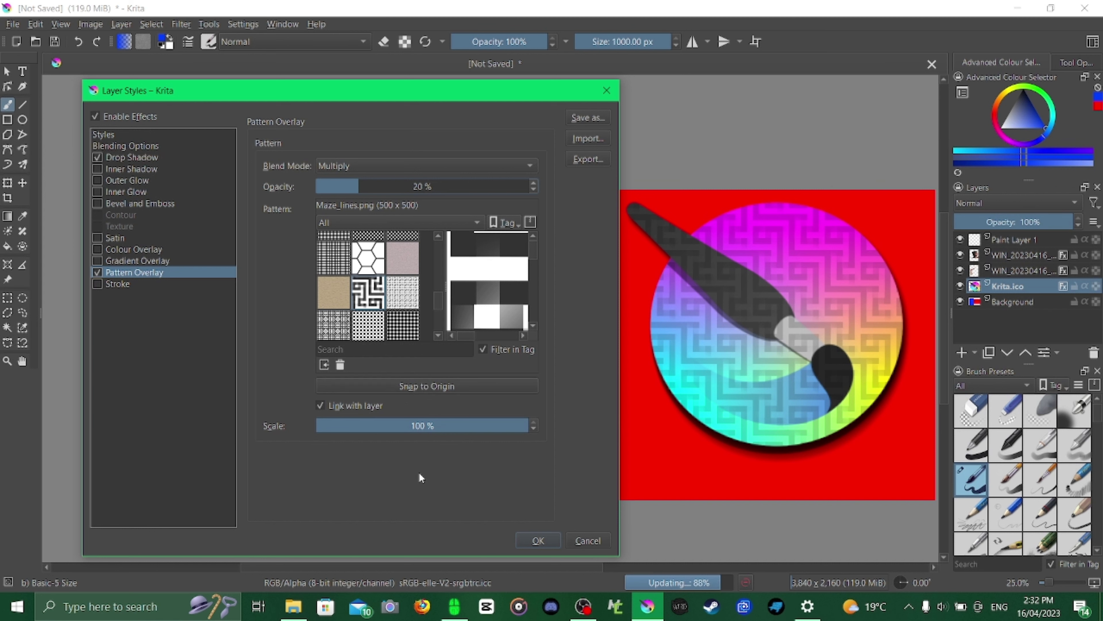
drag(471, 425, 422, 436)
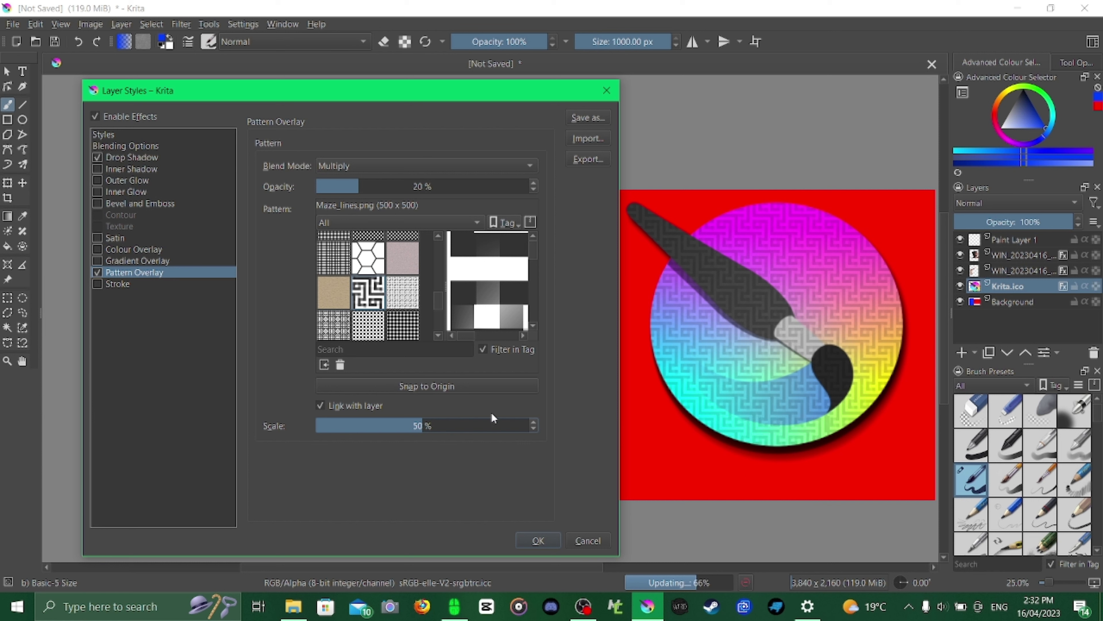
drag(434, 428, 574, 436)
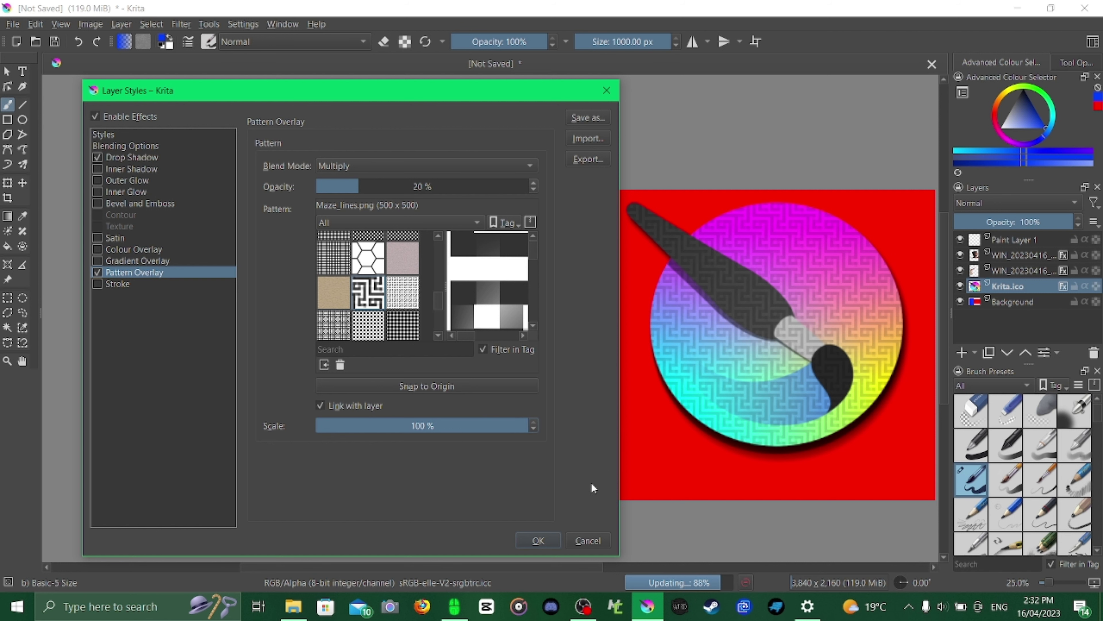
click(546, 539)
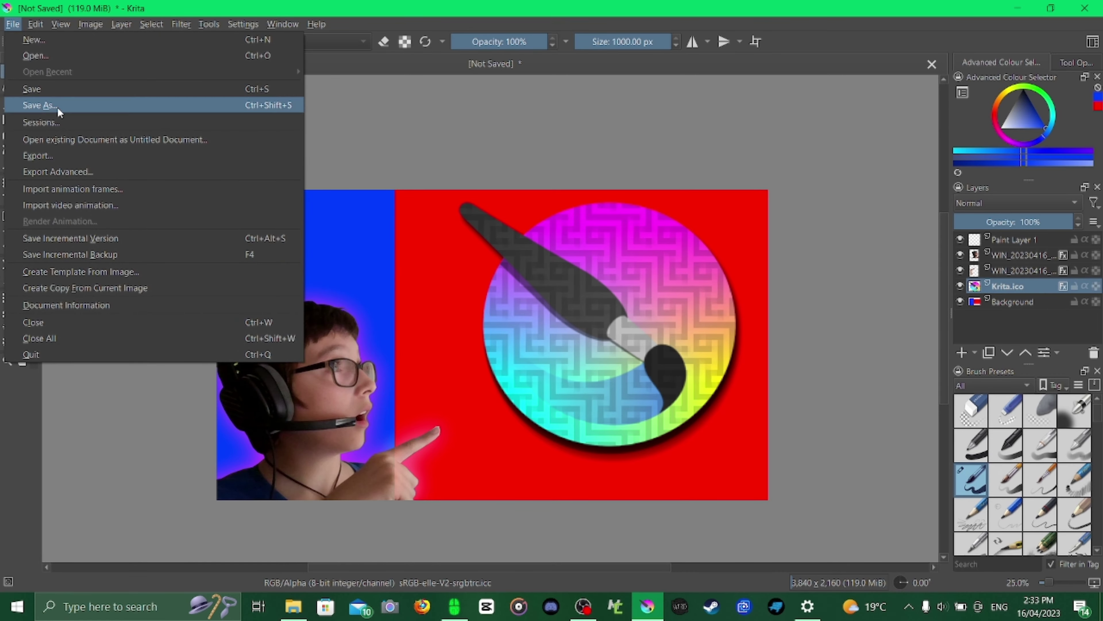
Step: Save the image as PNG 'Thumbnail Tutorial 1' in Downloads, accepting the PNG options
click(64, 108)
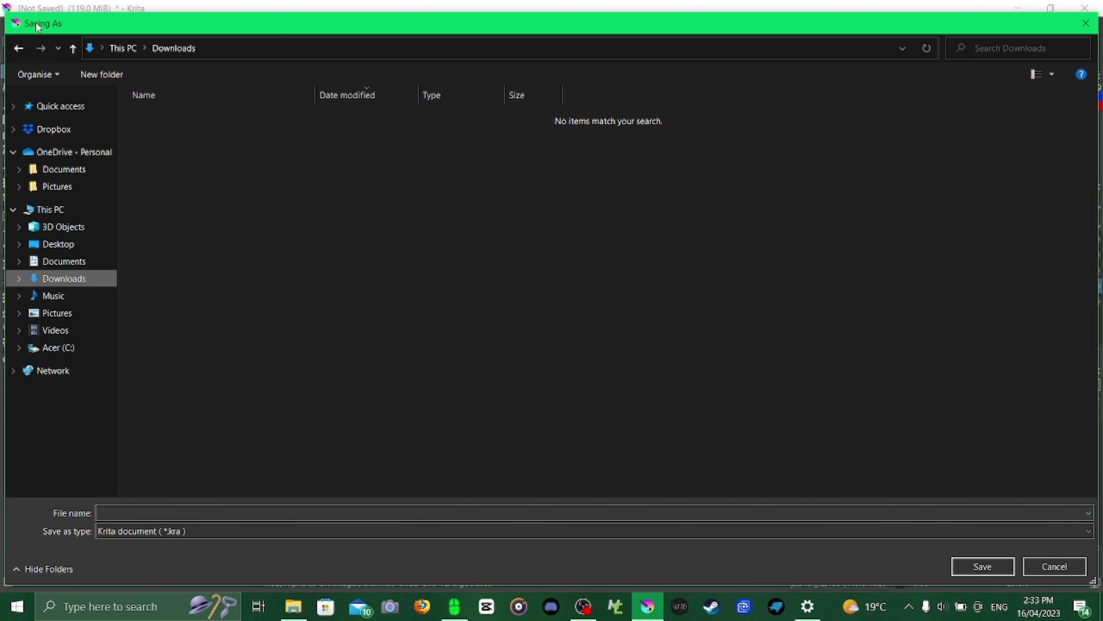
click(221, 533)
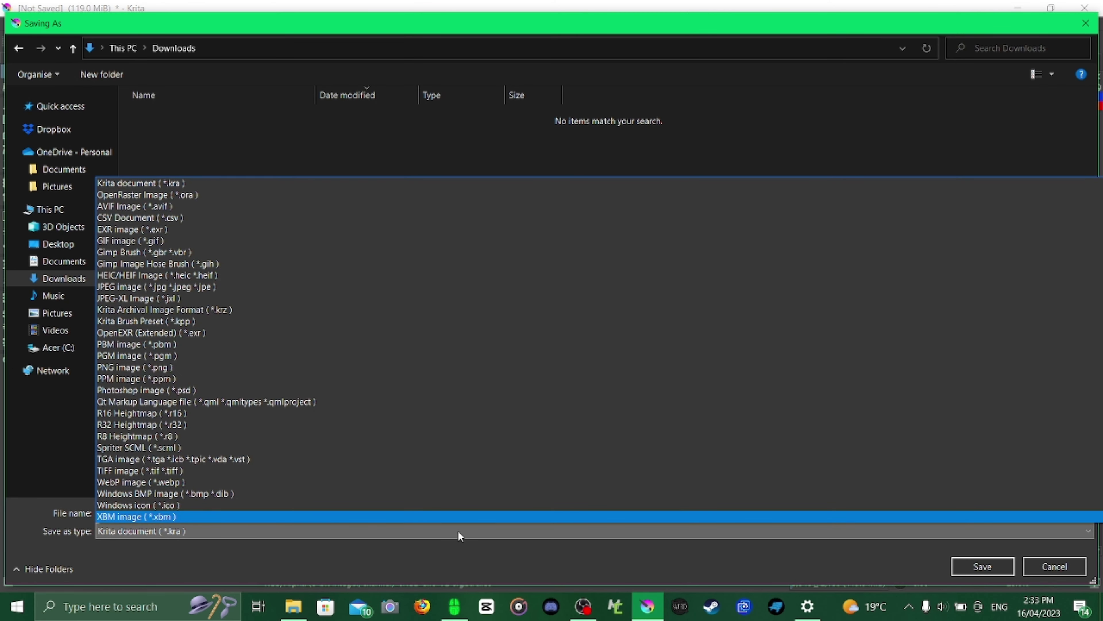
click(315, 367)
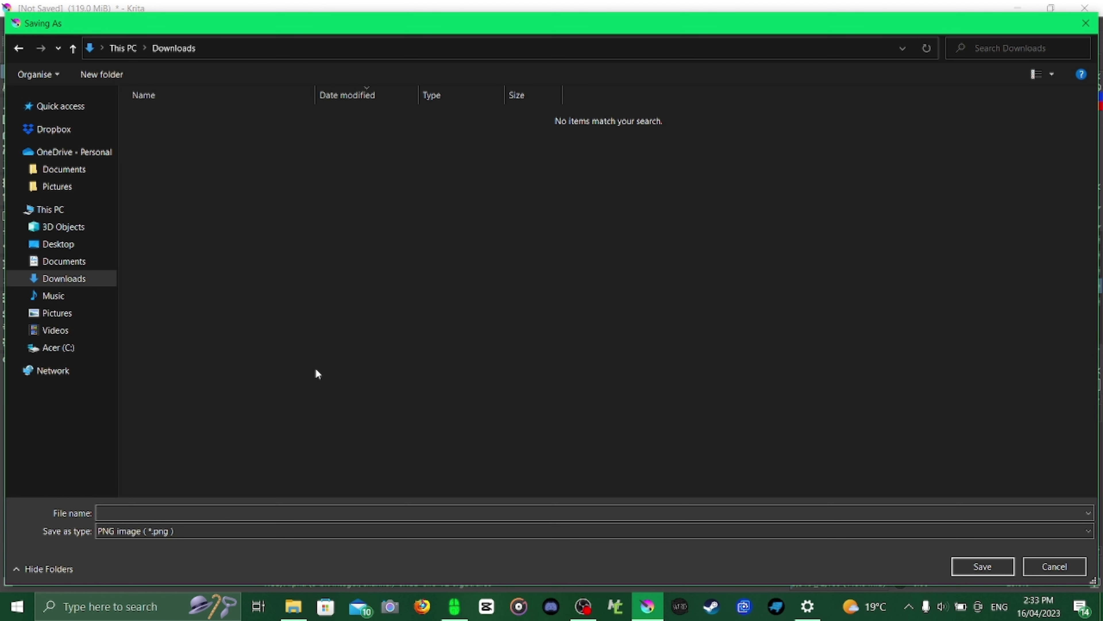
click(266, 512)
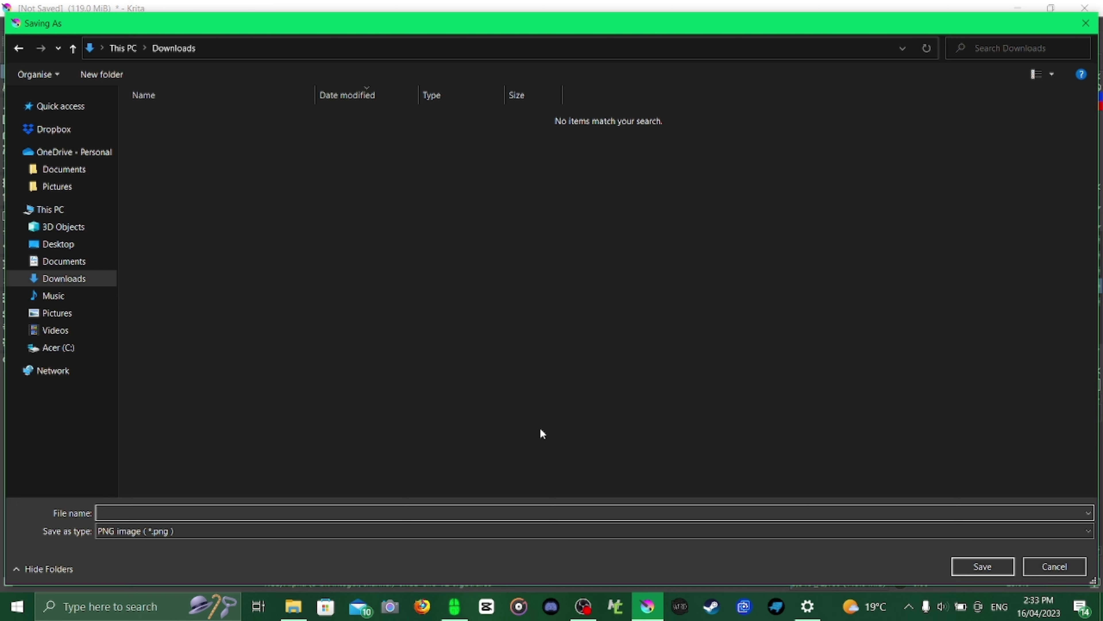
text(Thumbnail Tutorial 1)
click(986, 567)
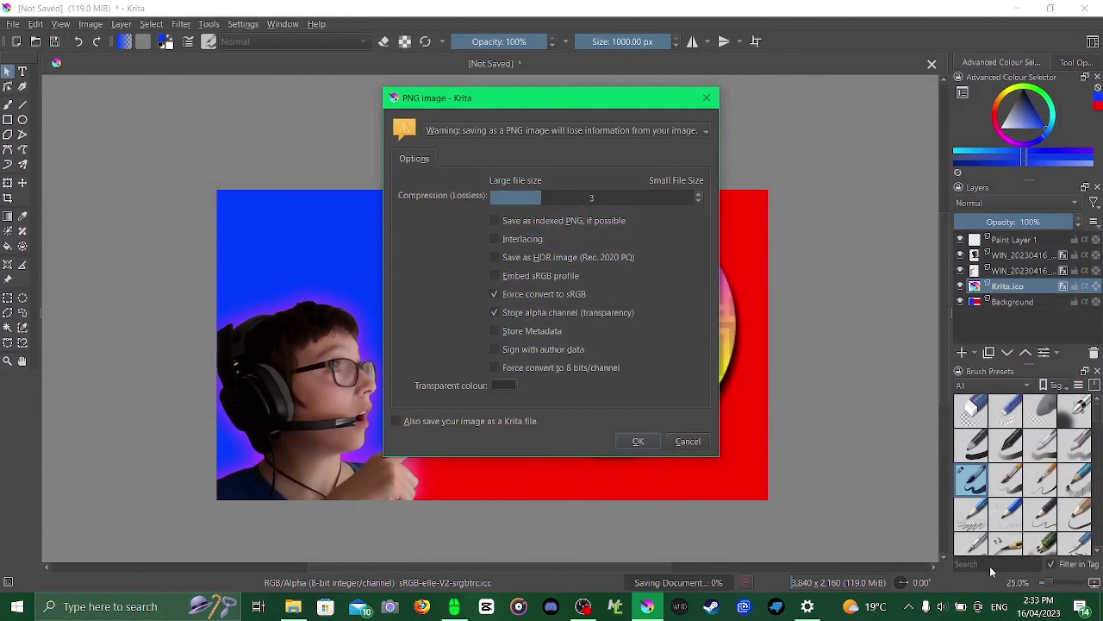
click(634, 433)
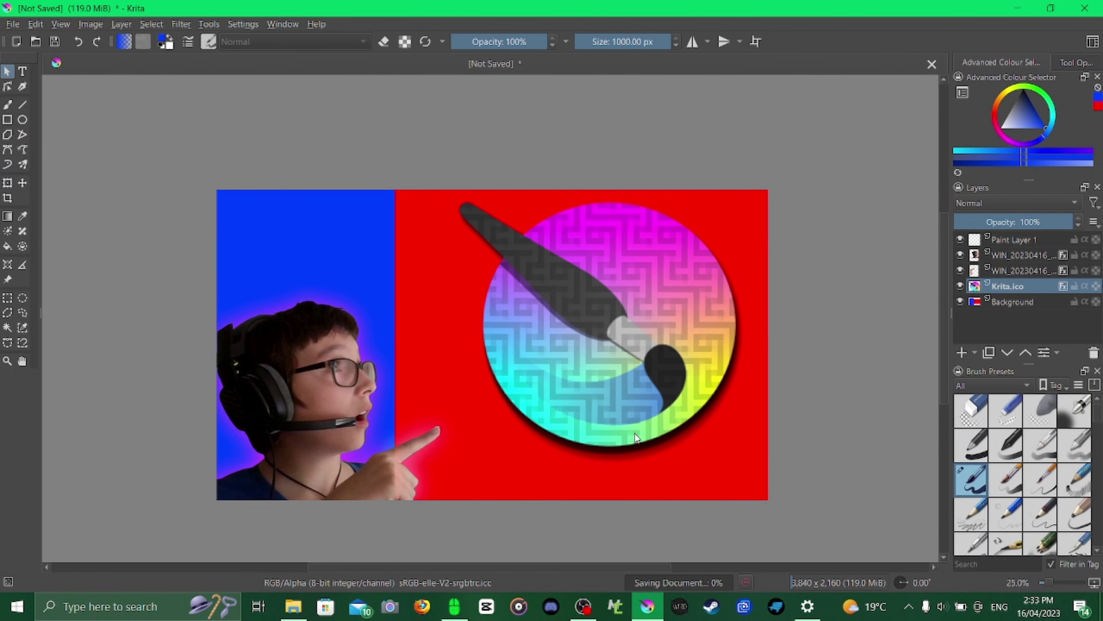